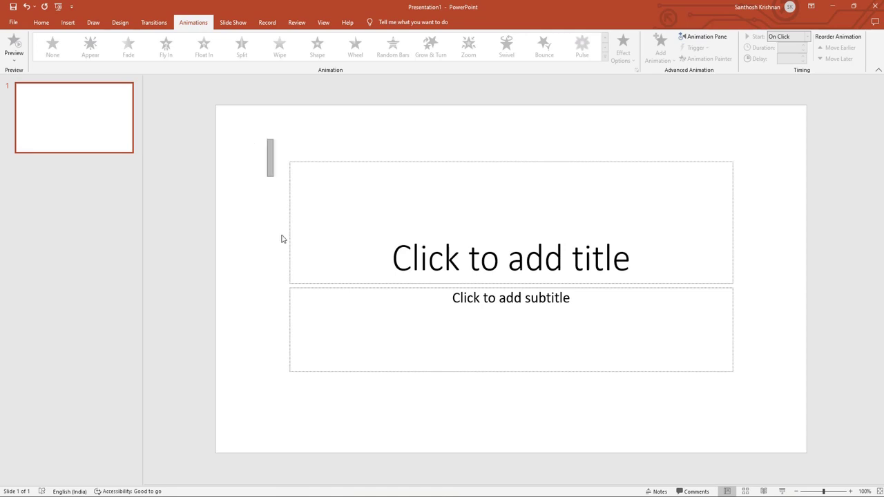
Step: Replace the title placeholders with the pasted seedling photo and crop it to 16:9
key("Delete")
key("ctrl+v")
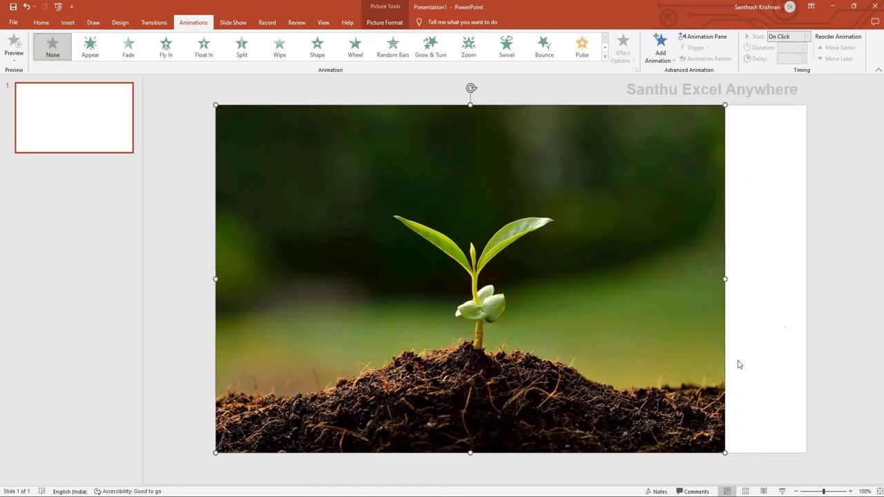
left_click(386, 22)
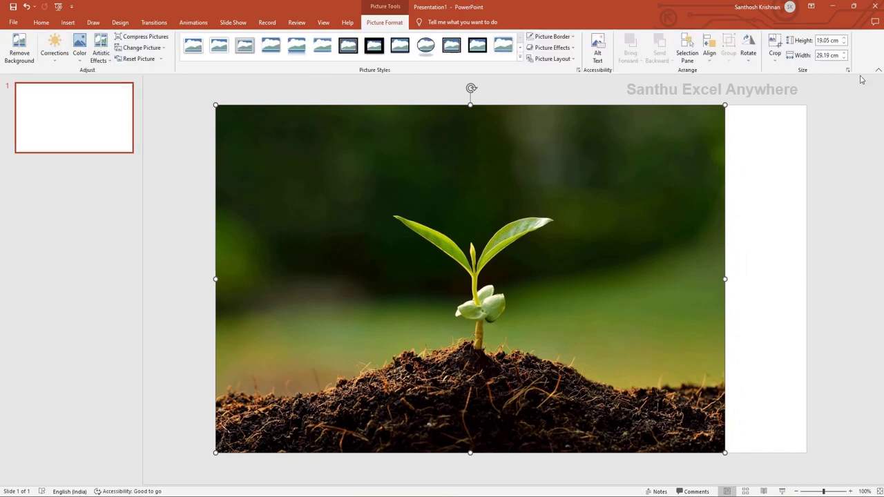
left_click(774, 61)
mouse_move(791, 97)
left_click(847, 235)
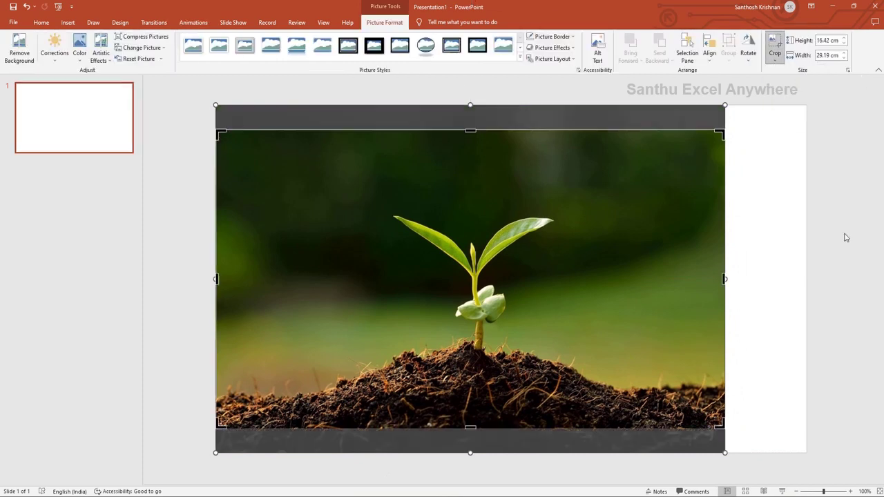
Step: Move the cropped photo to the slide's top edge and enlarge it to fill the slide
left_click(775, 214)
left_click_drag(670, 205, 674, 184)
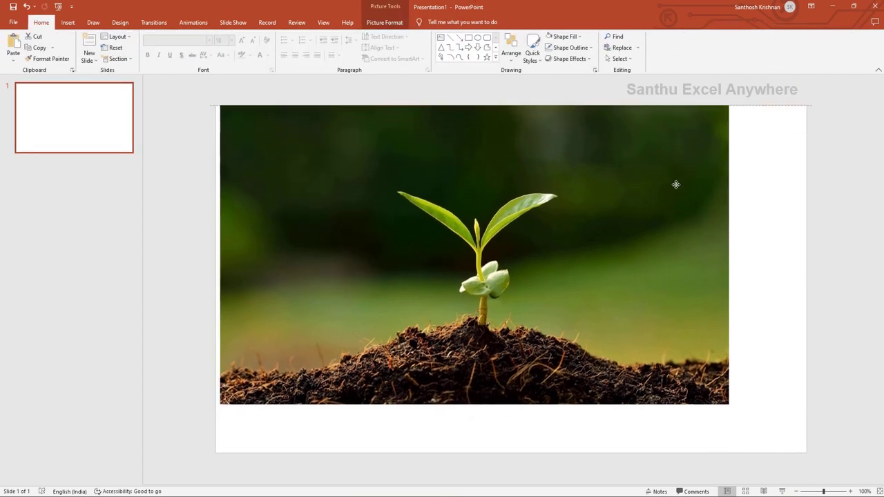
left_click_drag(725, 404, 807, 452)
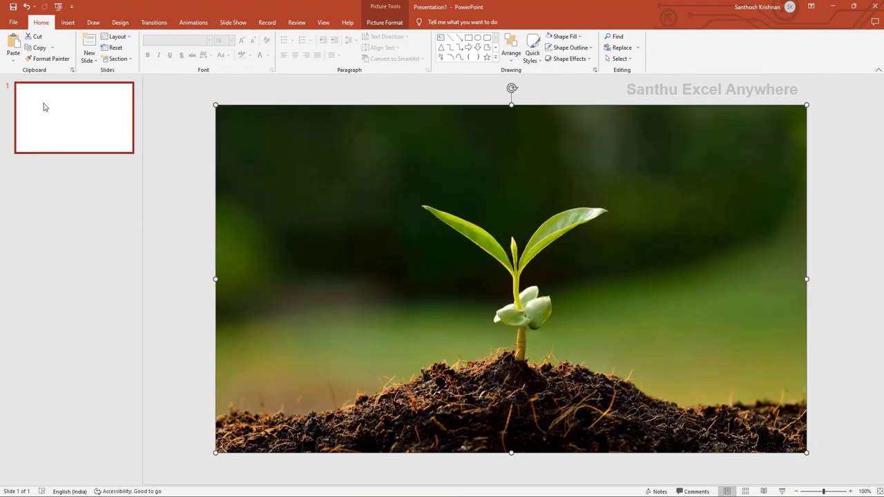
Step: Draw an oval shape over the seedling
left_click(68, 22)
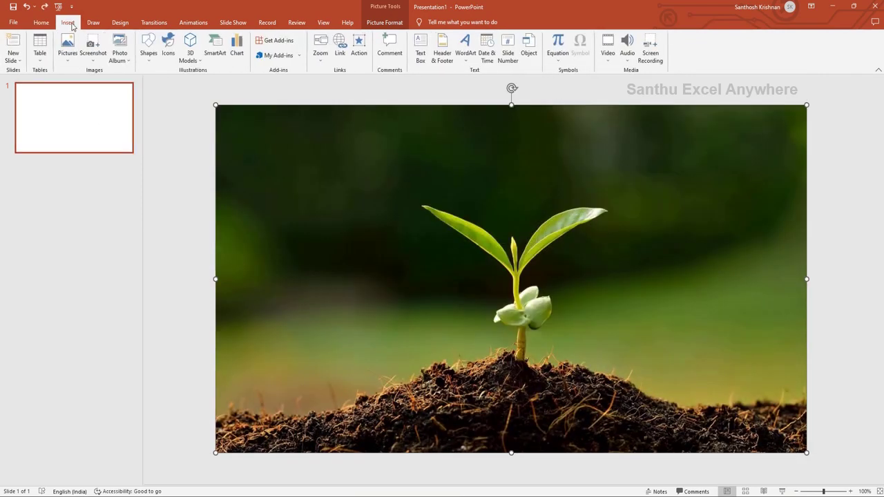
left_click(148, 48)
left_click(177, 151)
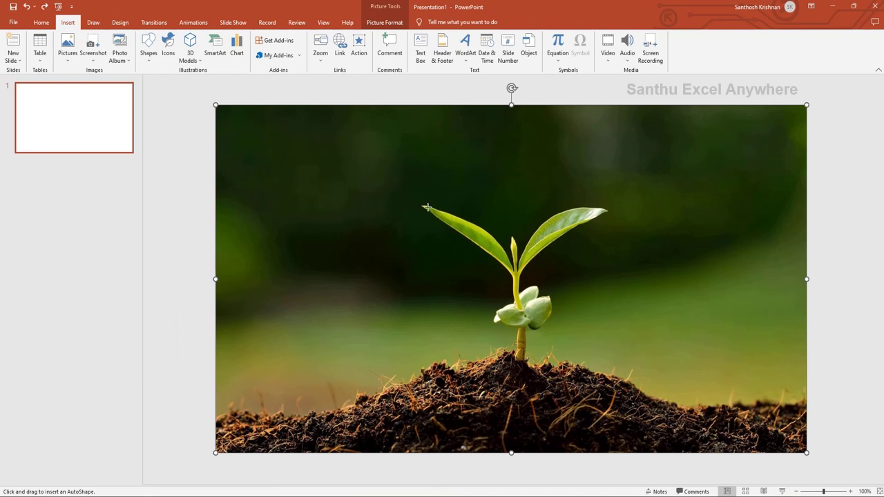
left_click_drag(427, 206, 599, 388)
Step: Resize and position the circle to 12.07 cm tall by 12.86 cm wide over the seedling
left_click_drag(530, 347, 532, 319)
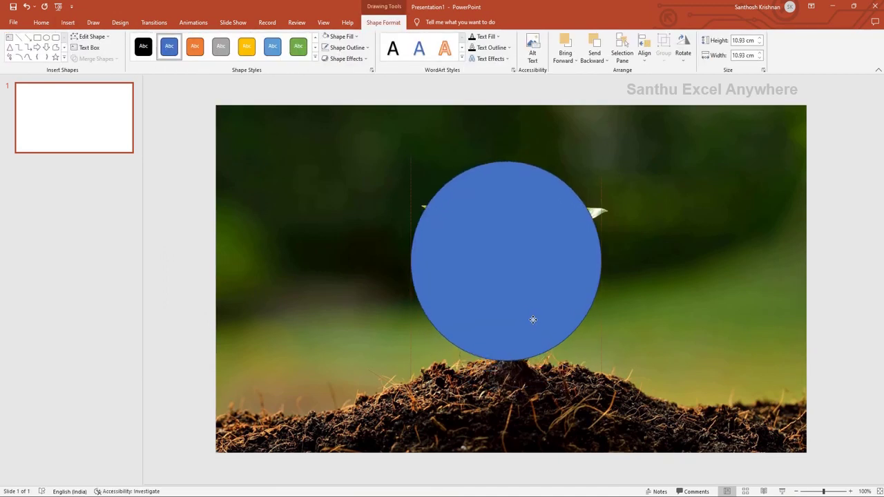
left_click_drag(602, 261, 617, 261)
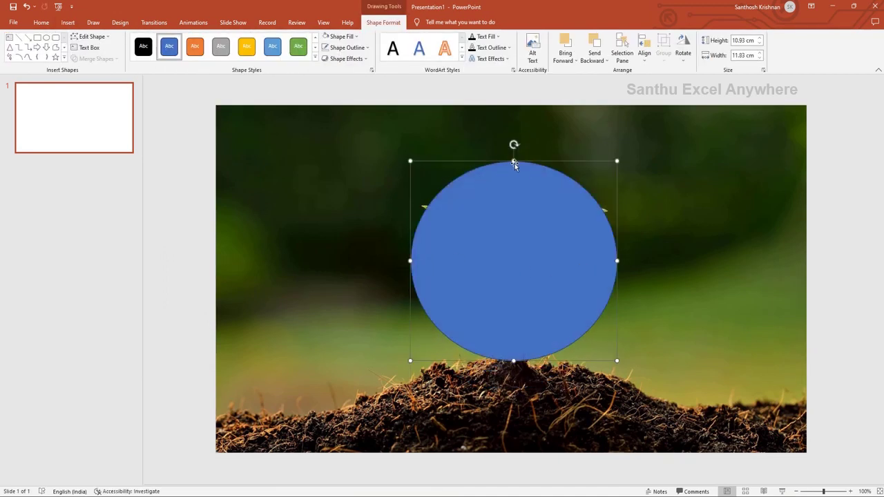
left_click_drag(514, 161, 514, 146)
left_click_drag(409, 254, 401, 253)
left_click_drag(618, 254, 625, 253)
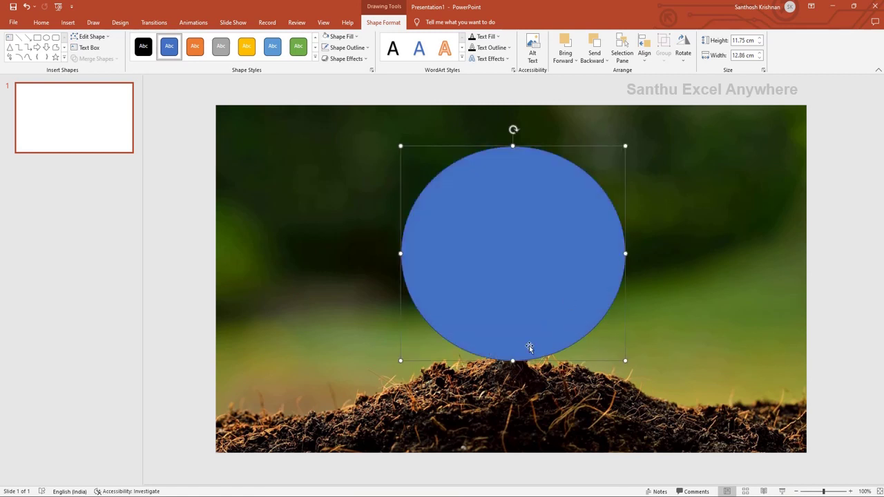
left_click_drag(512, 360, 513, 366)
left_click_drag(524, 316, 531, 318)
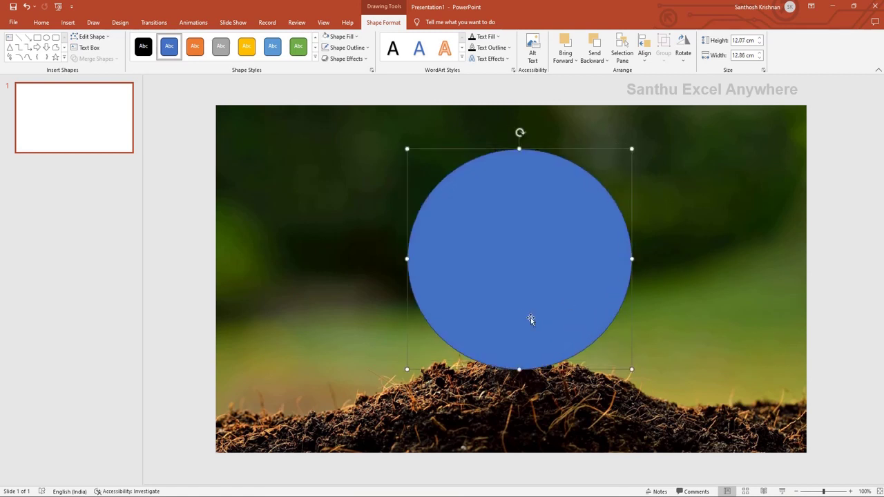
left_click(345, 48)
Step: Fill the circle with white and set its transparency to 70% in Format Shape
left_click(346, 48)
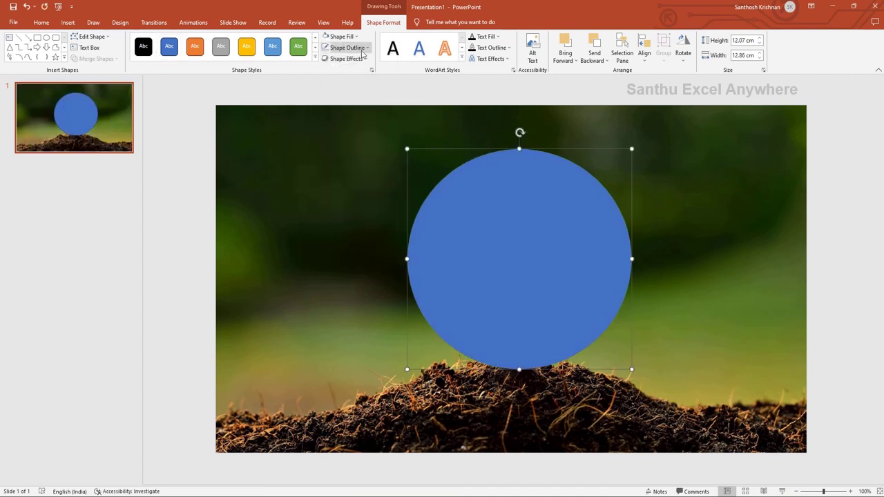
left_click(342, 36)
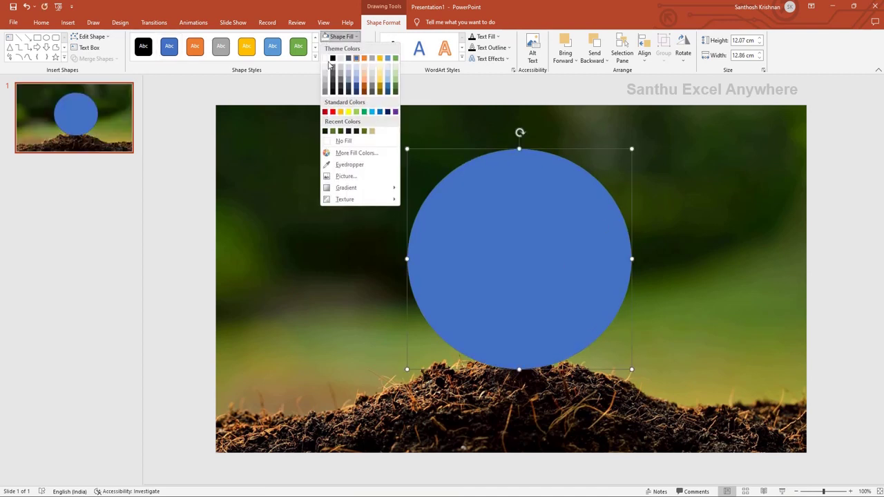
left_click(326, 59)
right_click(511, 231)
left_click(540, 452)
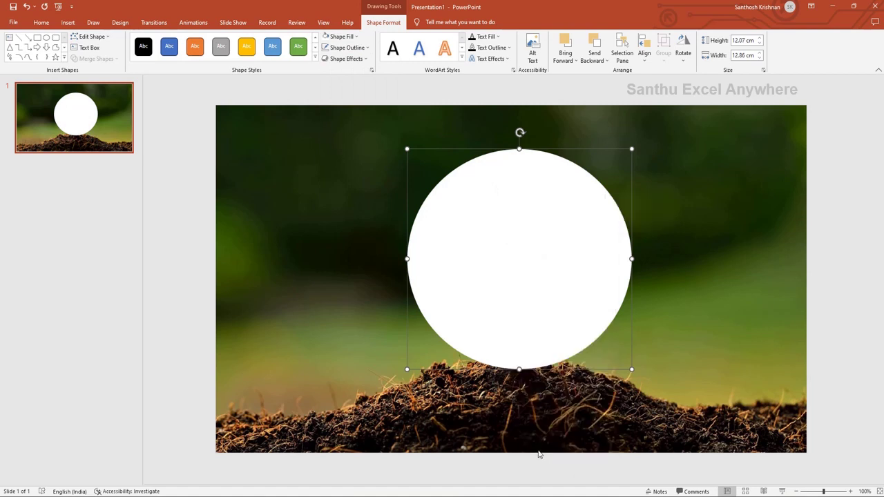
left_click_drag(815, 244, 830, 244)
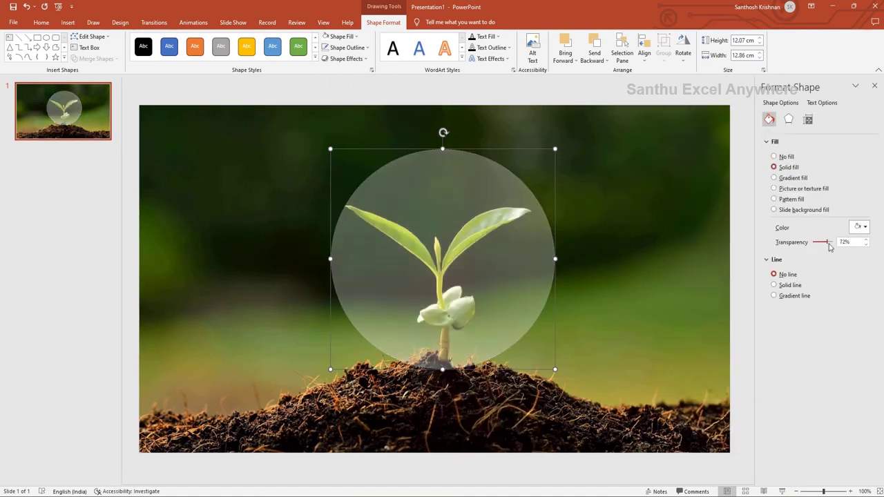
Step: Reselect the background photo and open the Insert Shapes gallery
left_click(628, 249)
left_click(518, 311)
left_click(300, 331)
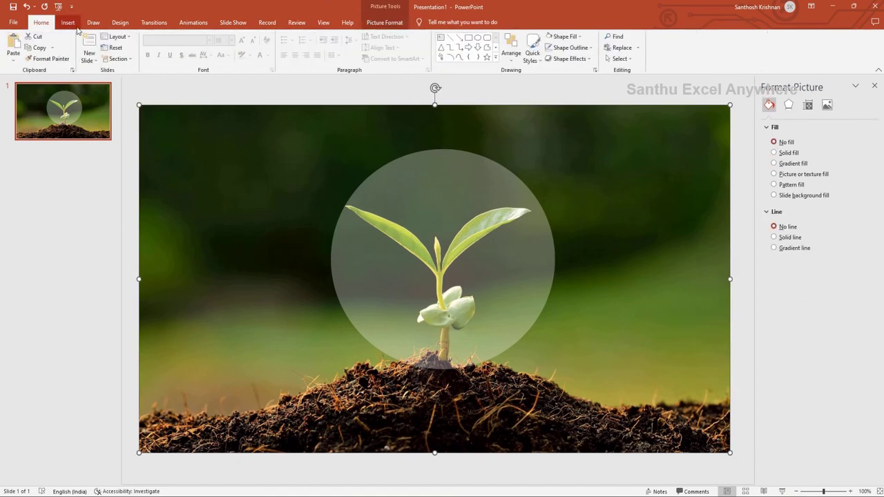
left_click(68, 22)
left_click(149, 49)
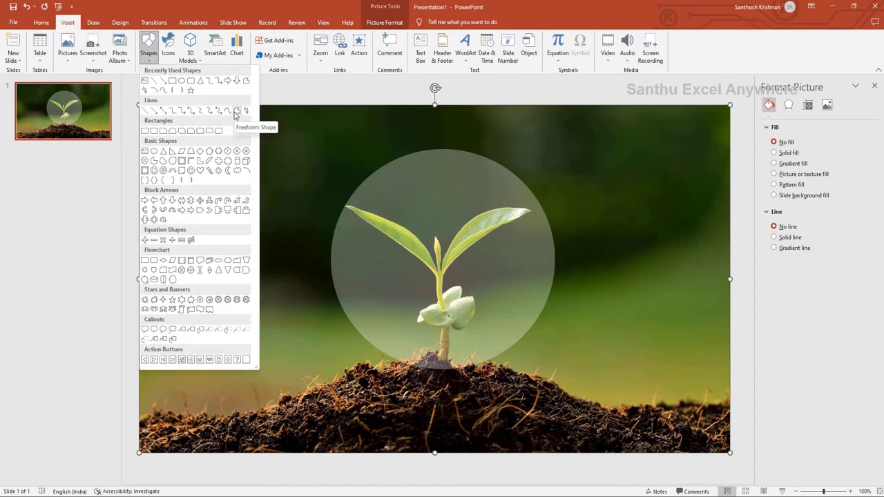
Step: Subtract a soil-line freeform from the circle, trimming it to 11.71 cm, and centre it over the seedling
left_click(235, 112)
left_click_drag(410, 355, 418, 350)
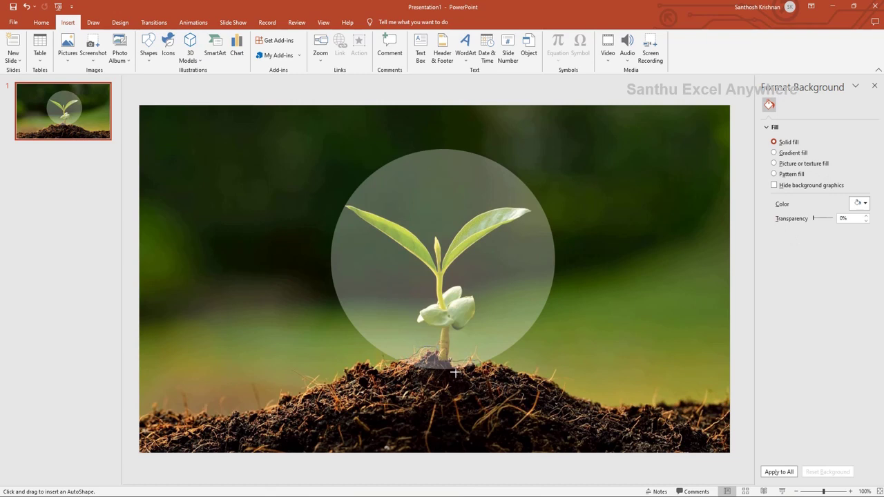
left_click_drag(397, 361, 396, 359)
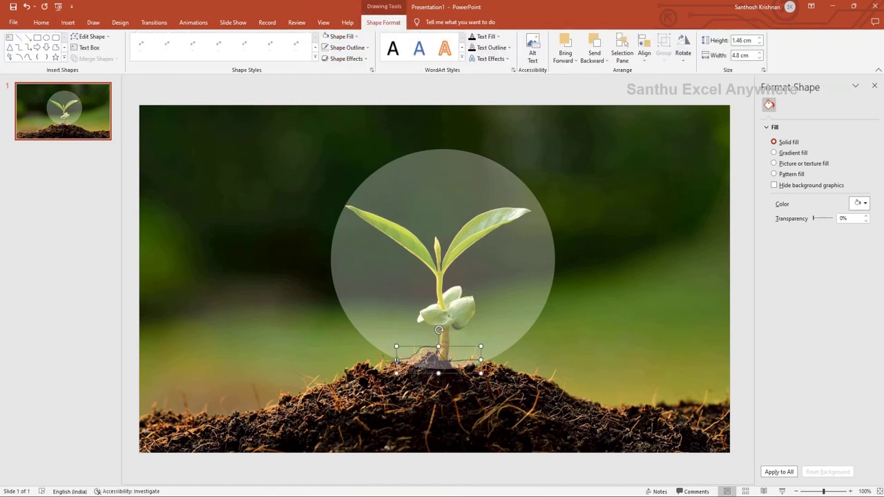
left_click(521, 295, "shift")
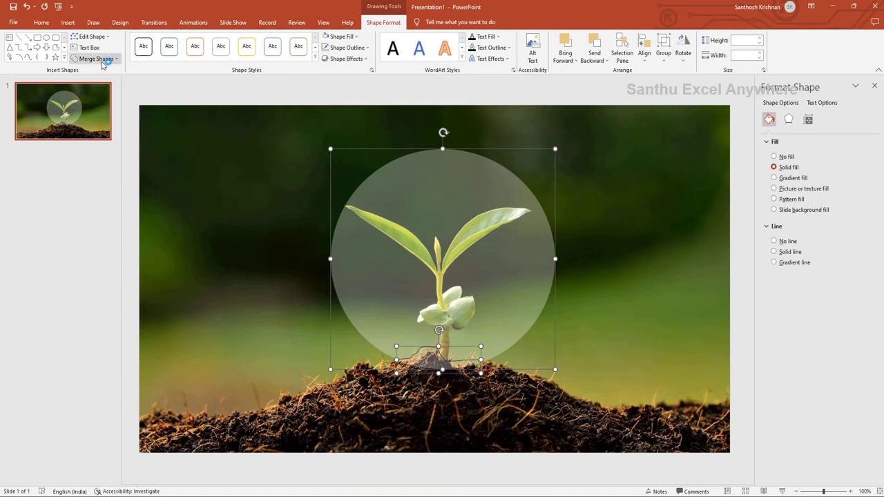
left_click(95, 59)
left_click(96, 116)
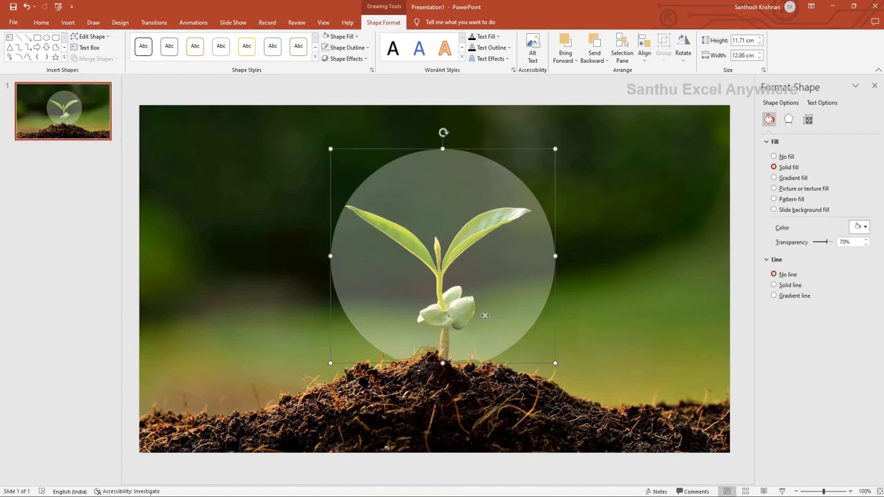
left_click_drag(485, 315, 481, 315)
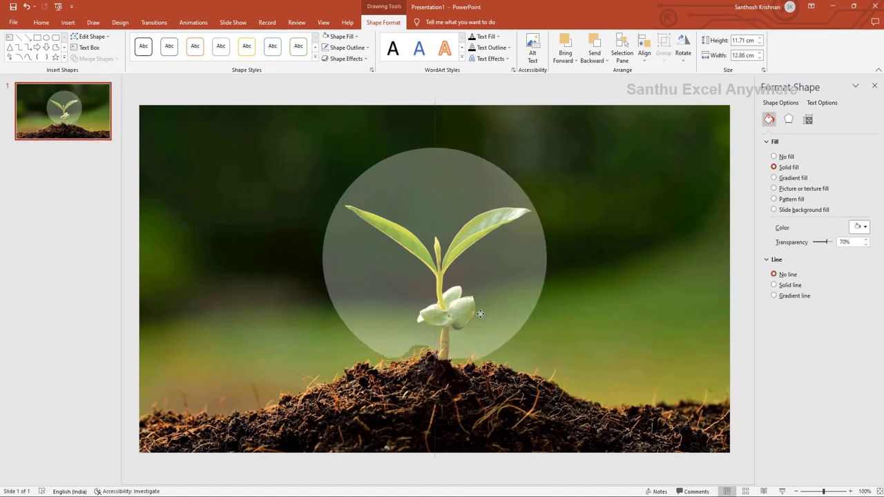
Step: Give the circle a radial gradient fill with a white centre stop moved inward
left_click(666, 323)
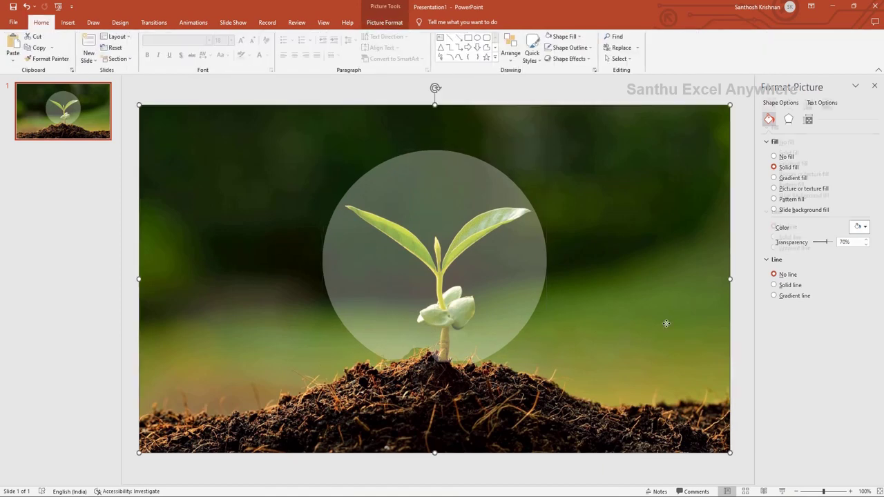
left_click(502, 274)
left_click(775, 178)
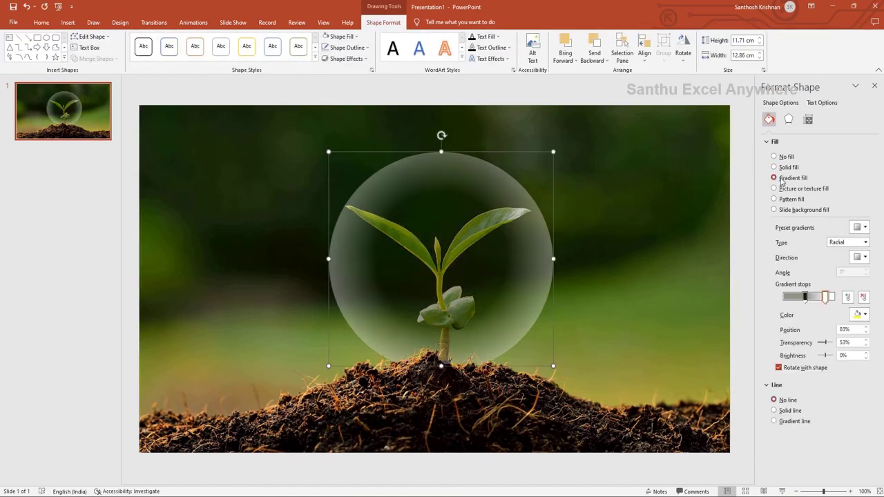
left_click_drag(831, 301, 785, 298)
left_click(865, 315)
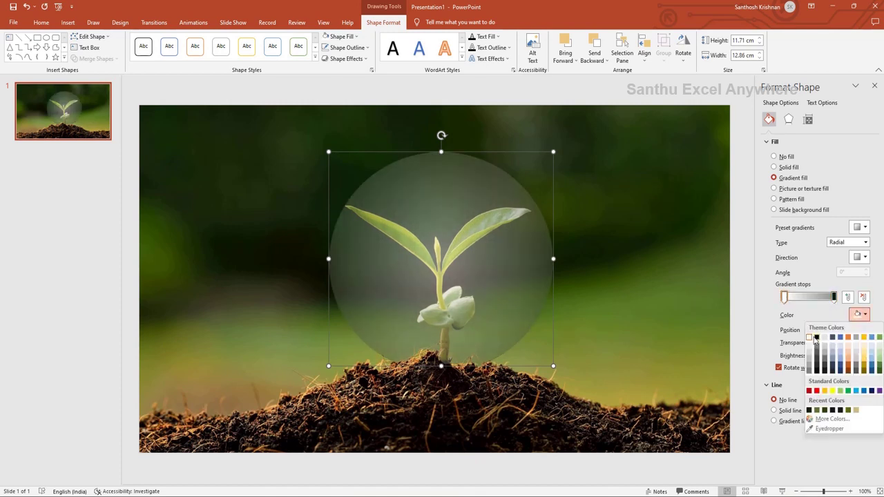
left_click(816, 337)
left_click(866, 314)
left_click(810, 337)
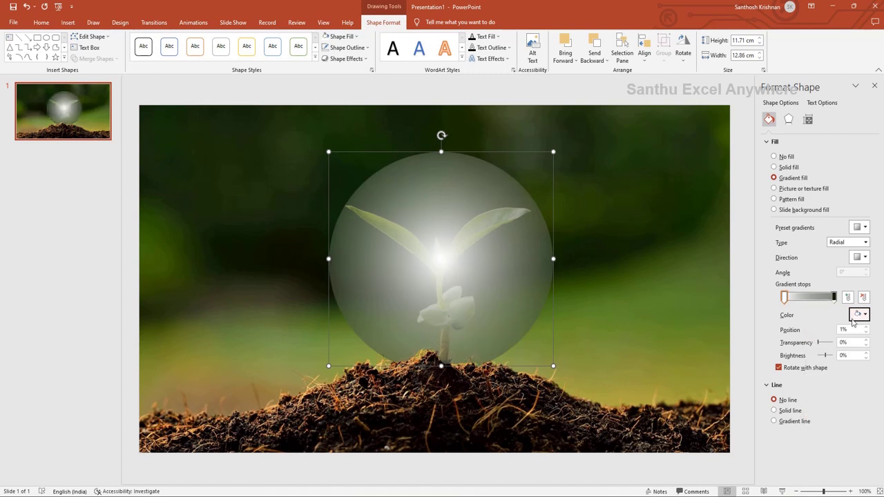
Step: Colour the outer gradient stop with a grey sampled from the photo, keeping the gradient Radial
left_click(833, 298)
left_click(865, 315)
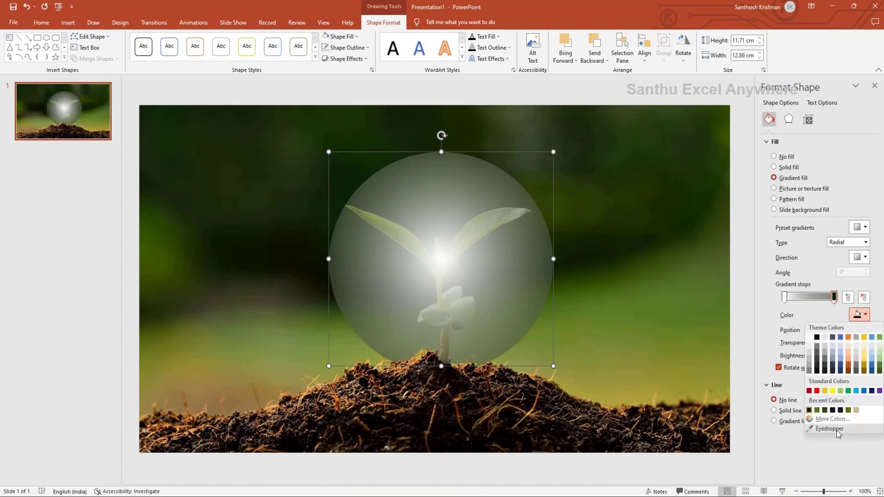
left_click(815, 431)
left_click(554, 267)
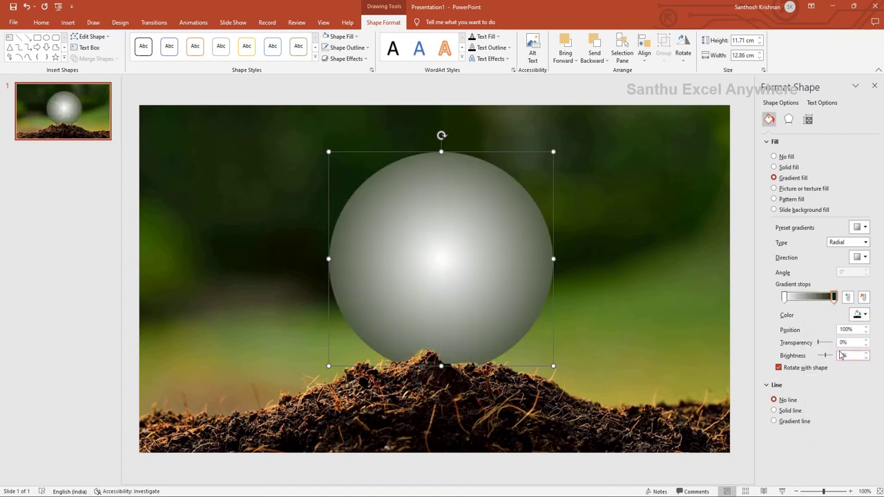
left_click(866, 242)
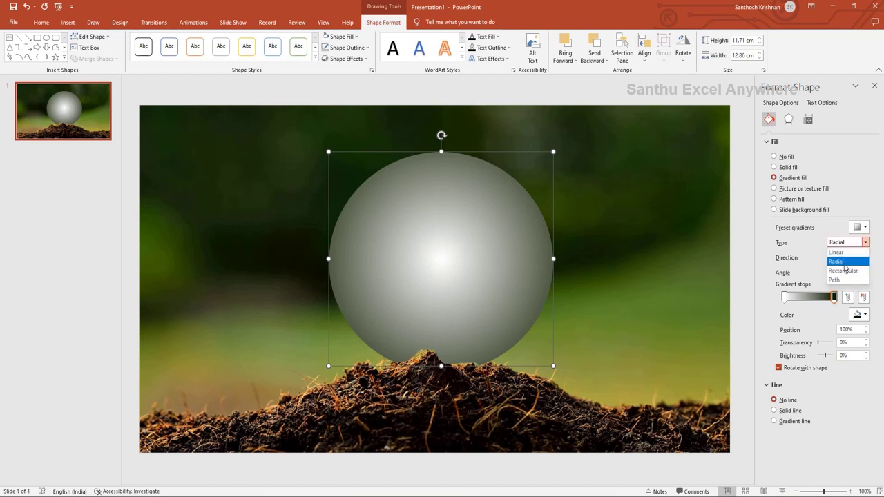
left_click(847, 269)
left_click(860, 257)
left_click(850, 275)
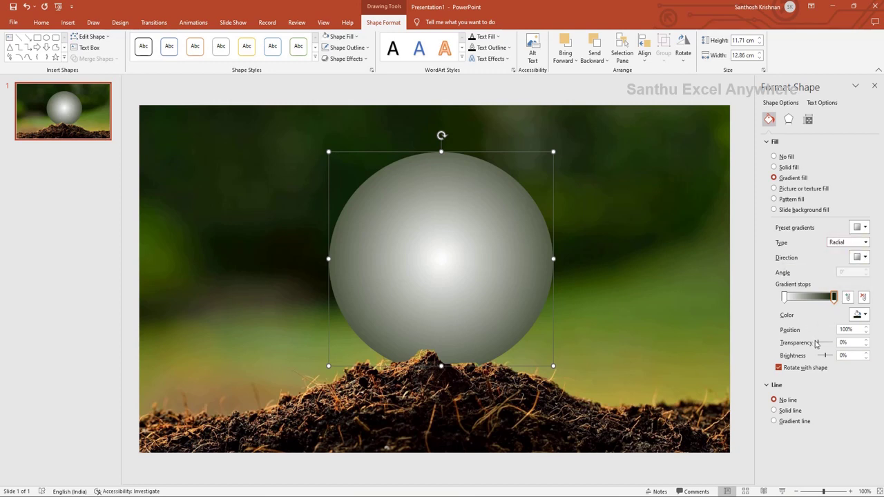
Step: Set the end stop to about 93% transparency and pick a radial direction with a bright top
left_click_drag(817, 343, 831, 343)
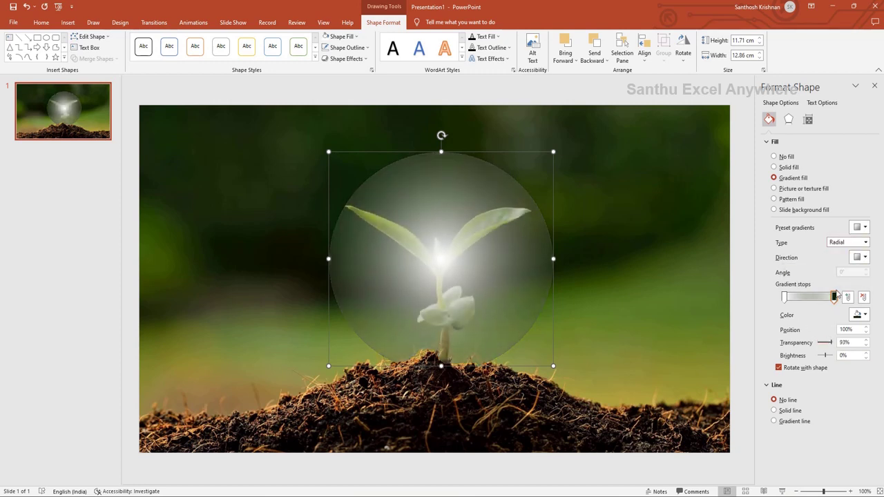
left_click(863, 257)
left_click(812, 275)
left_click(864, 258)
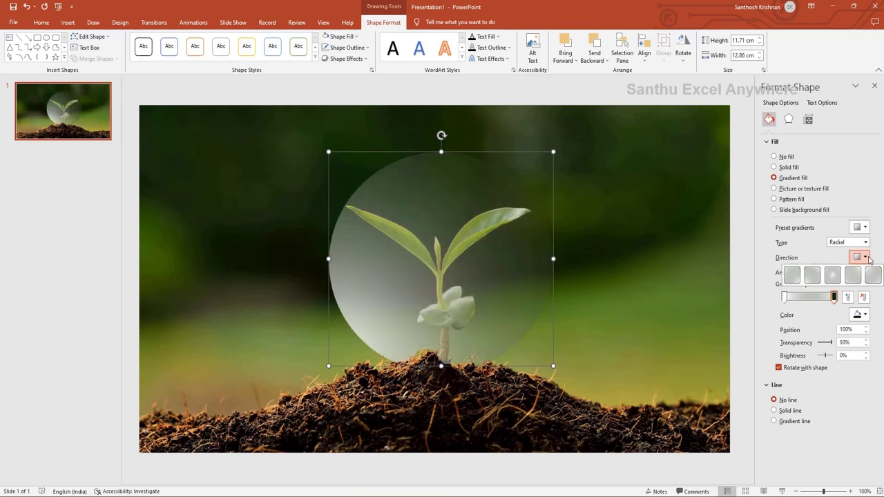
left_click(875, 275)
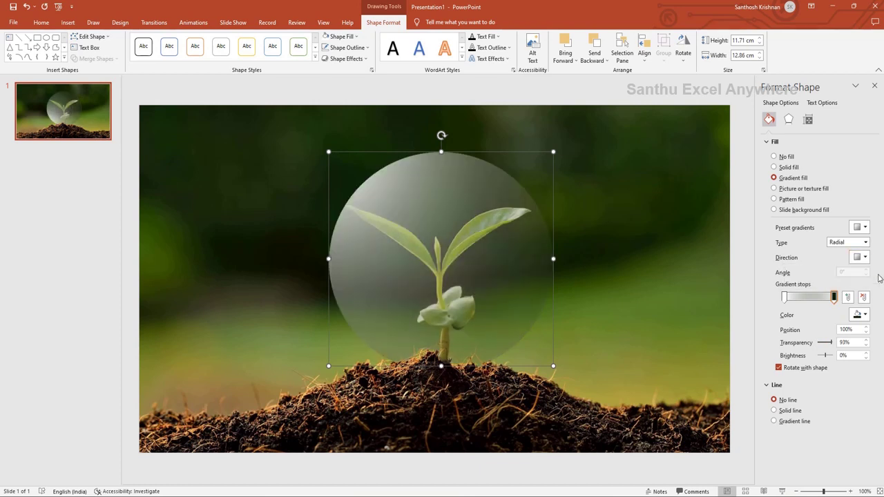
left_click(713, 257)
left_click(516, 272)
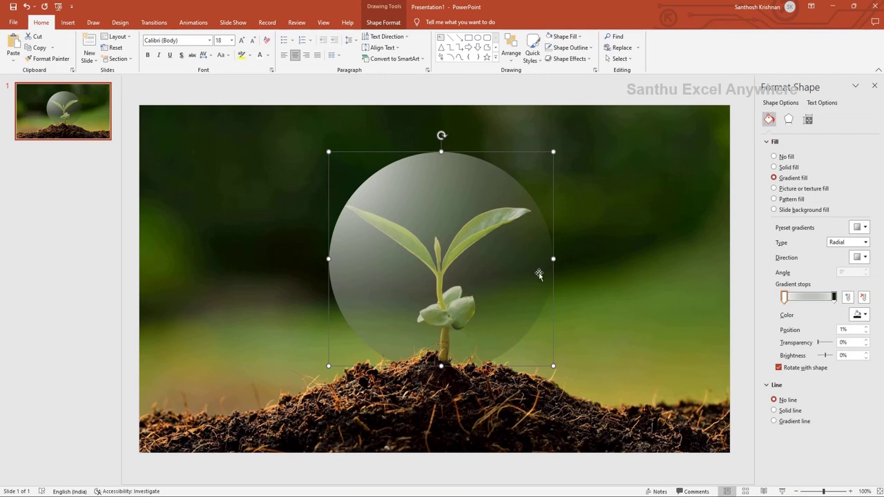
Step: Duplicate the circle and give the copy a From Center radial gradient forming a white ring
mouse_move(538, 274)
left_mouse_down()
mouse_move(645, 260)
mouse_move(698, 279)
left_mouse_up()
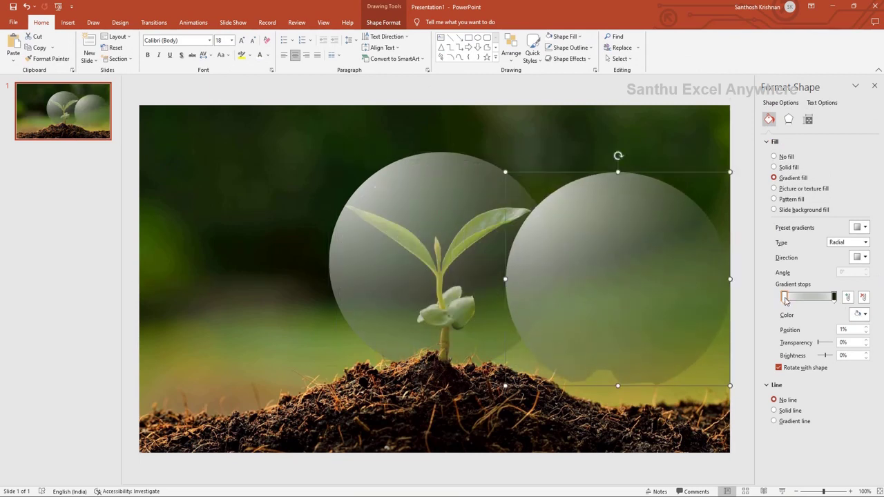
left_click(865, 257)
left_click(832, 282)
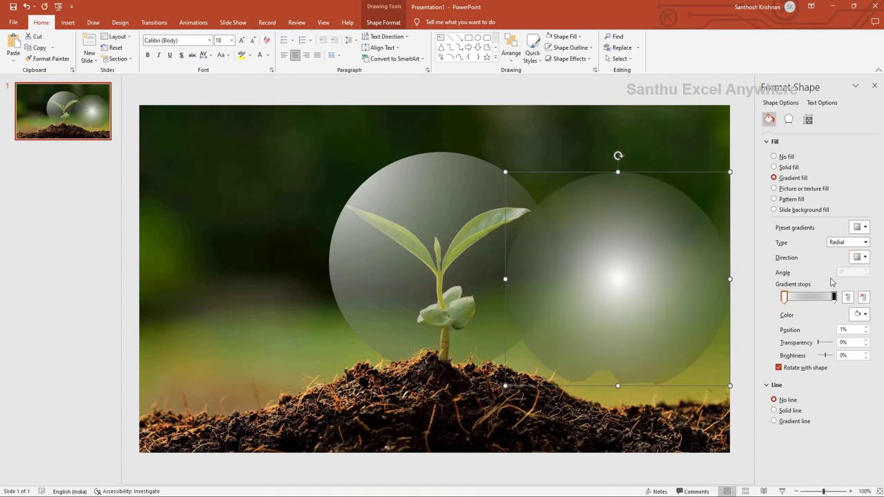
left_click_drag(784, 298, 829, 297)
Step: Place the copy over the first bubble, widen its white rim, and select it with the photo
mouse_move(675, 282)
left_mouse_down()
mouse_move(490, 262)
mouse_move(499, 263)
left_mouse_up()
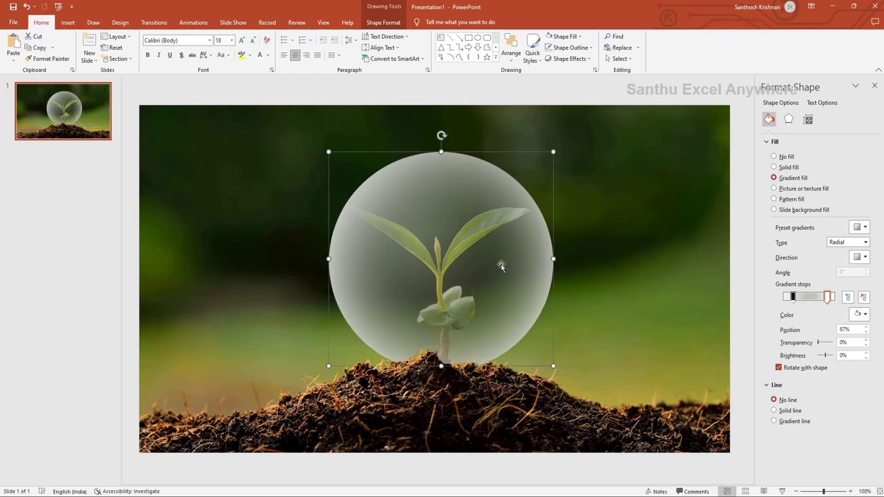
mouse_move(819, 297)
left_mouse_down()
mouse_move(804, 301)
mouse_move(822, 304)
left_mouse_up()
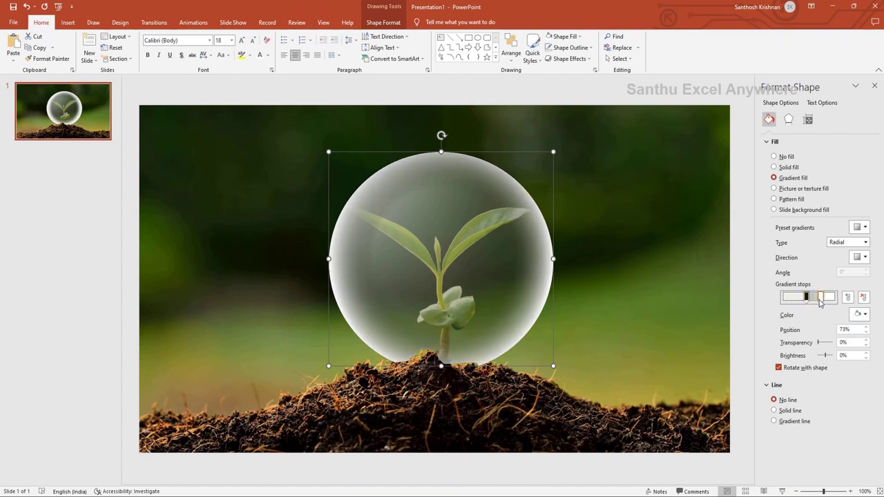
left_click(610, 289, "shift")
right_click(462, 194)
Step: Group the bubble with the photo and open the Insert Icons library
mouse_move(511, 267)
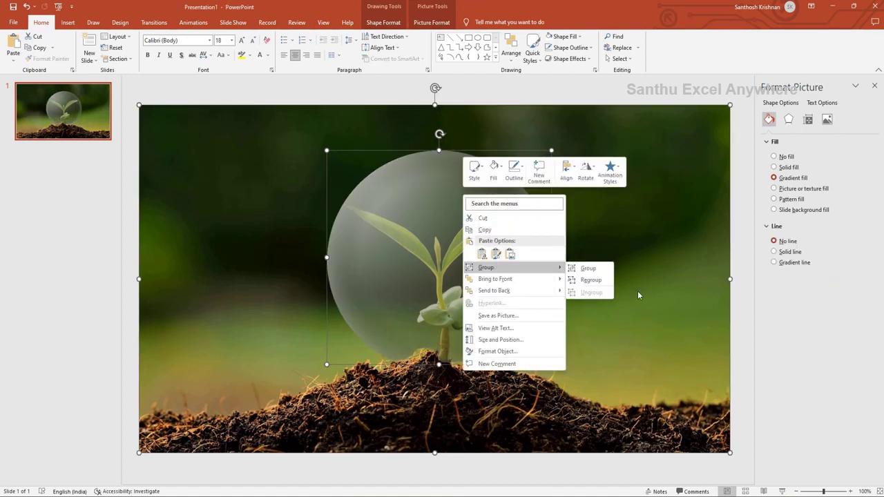
left_click(597, 274)
left_click(75, 25)
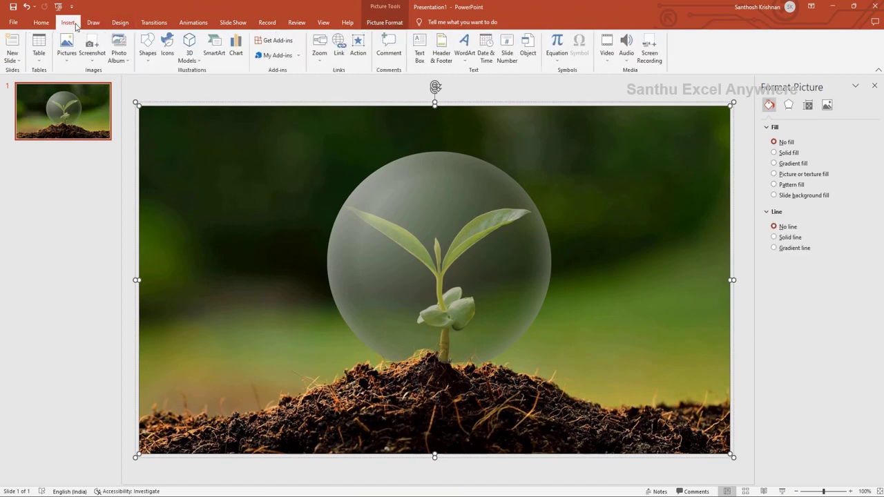
left_click(148, 43)
left_click(167, 44)
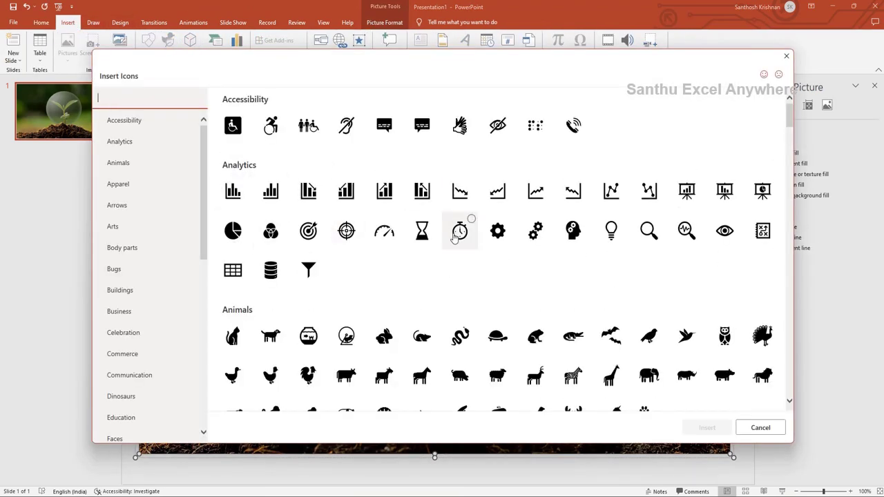
scroll(453, 237, "down", 1)
scroll(454, 237, "down", 3)
Step: Insert the team-growth, handshake and podium icons from the Business category
left_click(138, 171)
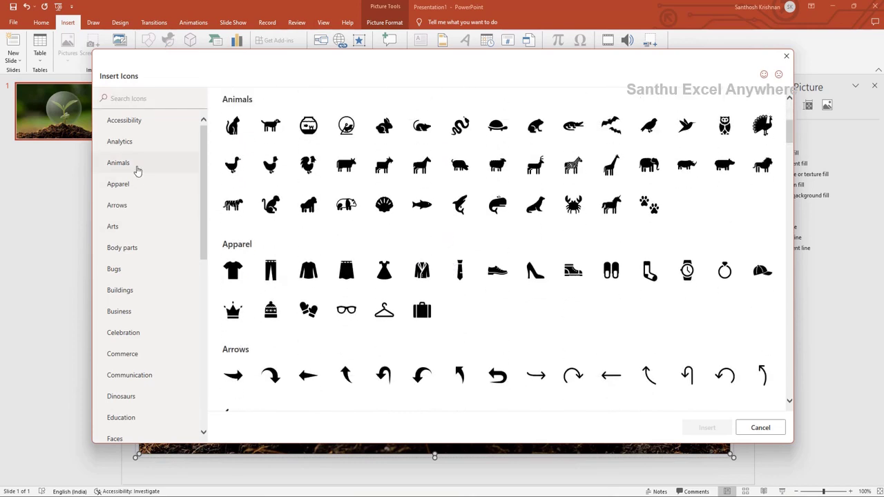
left_click(131, 290)
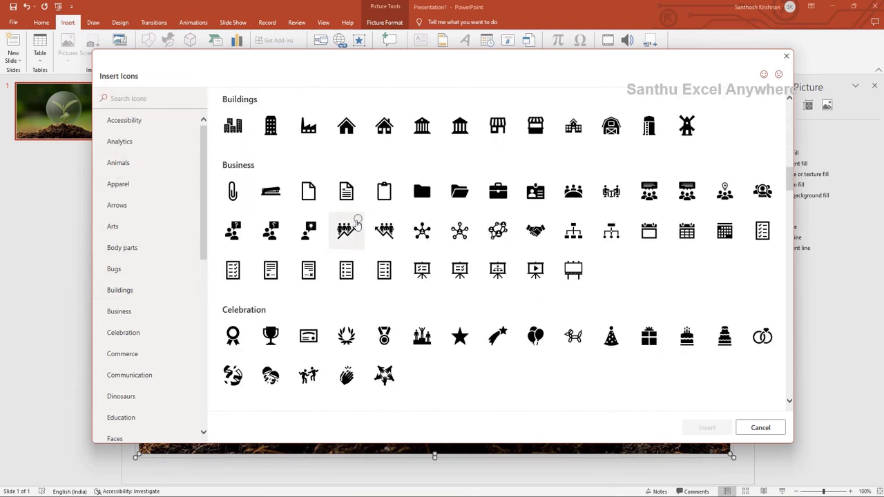
left_click(351, 230)
left_click(535, 230)
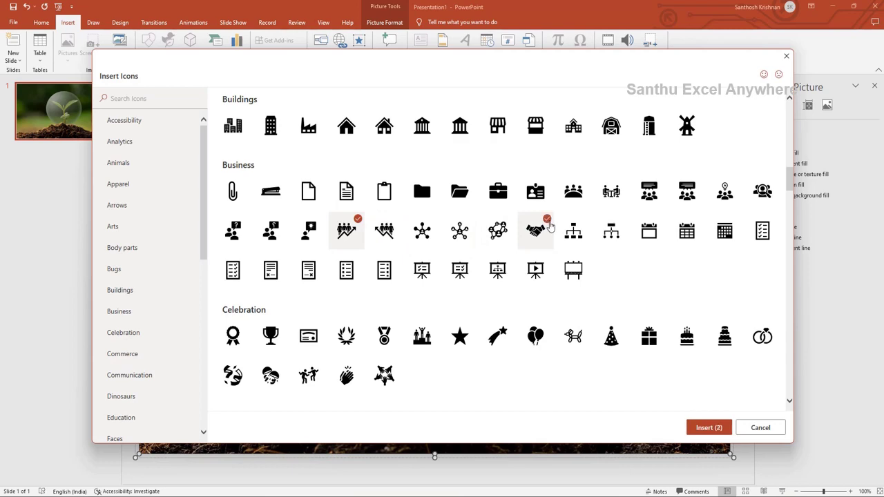
left_click(434, 328)
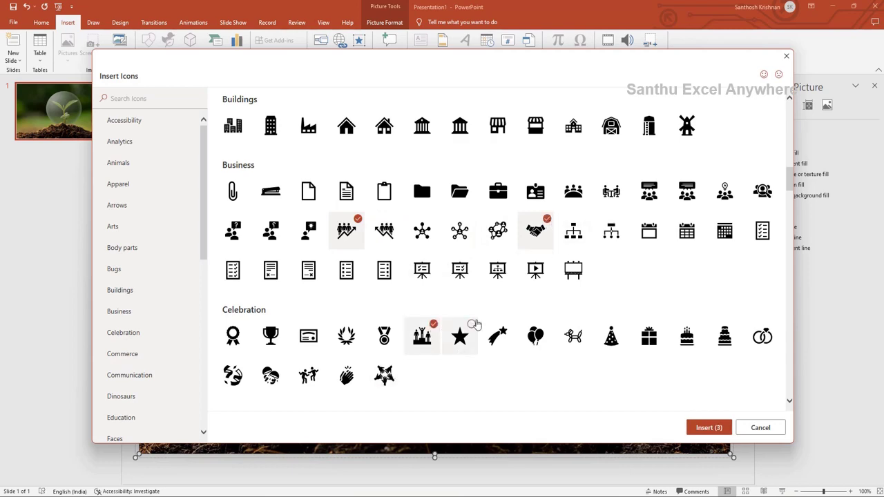
scroll(477, 316, "down", 3)
scroll(481, 317, "down", 2)
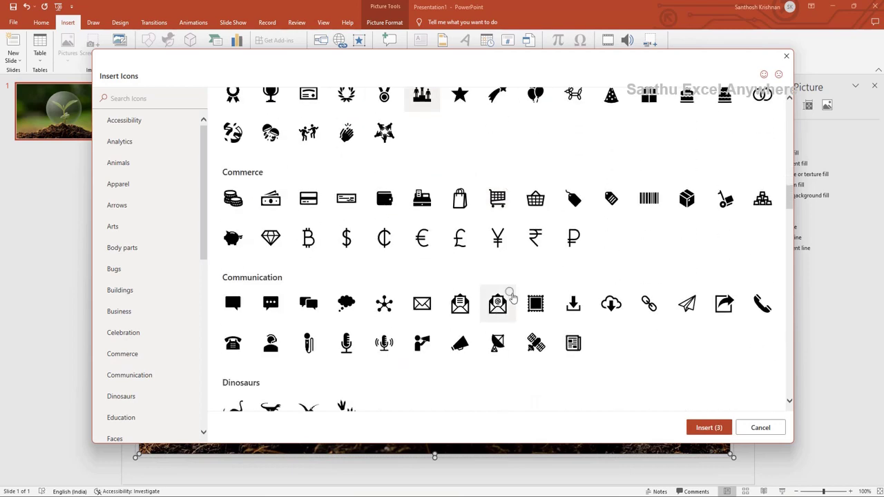
scroll(483, 314, "down", 4)
left_click(706, 428)
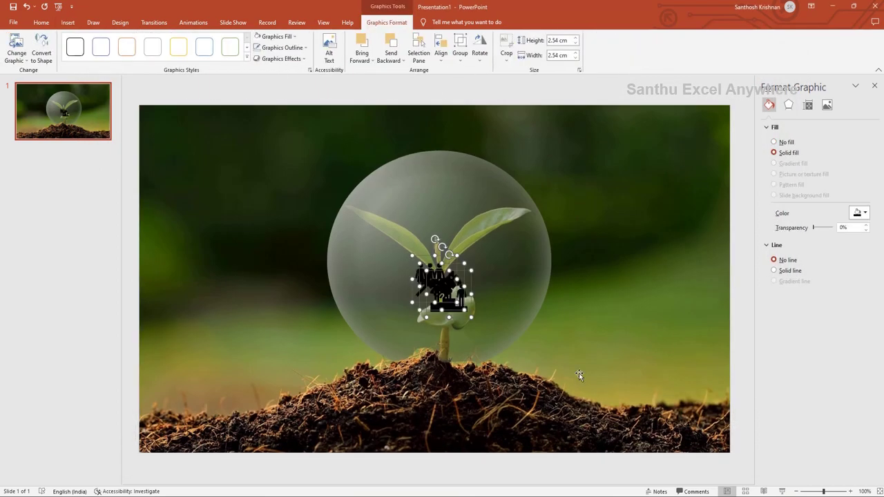
Step: Reopen the Business icon library for the books and globe icons, then show the Effects settings
left_click(67, 22)
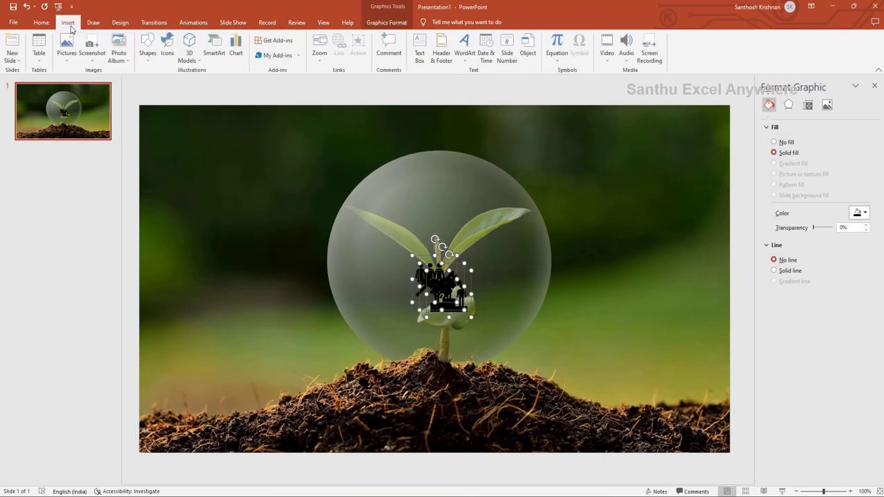
left_click(168, 46)
left_click(184, 316)
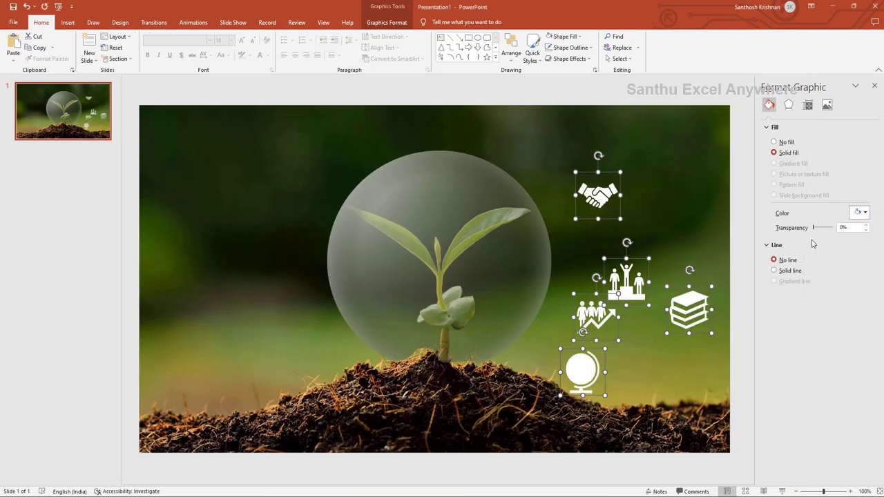
left_click(788, 104)
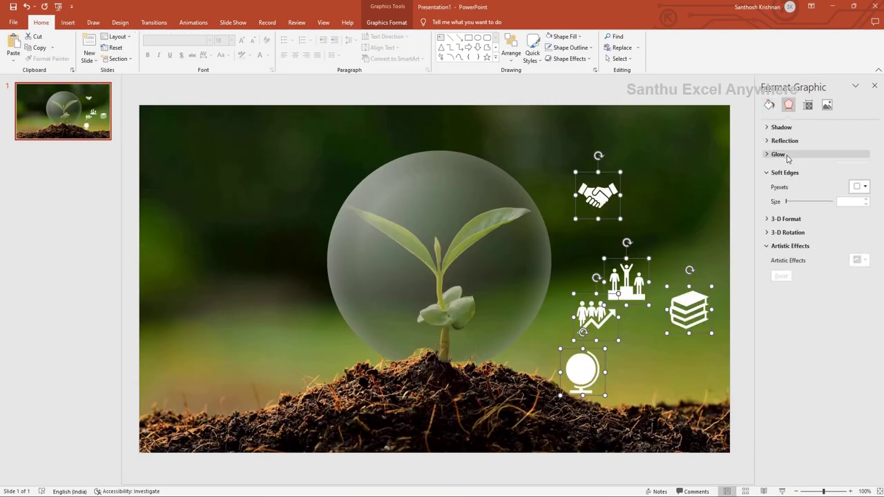
Step: Add a blue Glow to all five icons, about 22 pt with 64% transparency
left_click(778, 154)
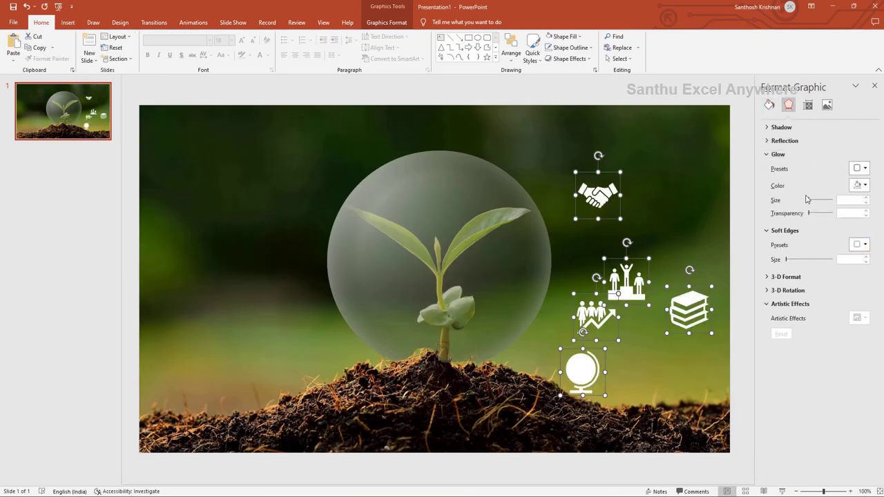
left_click_drag(811, 214, 819, 215)
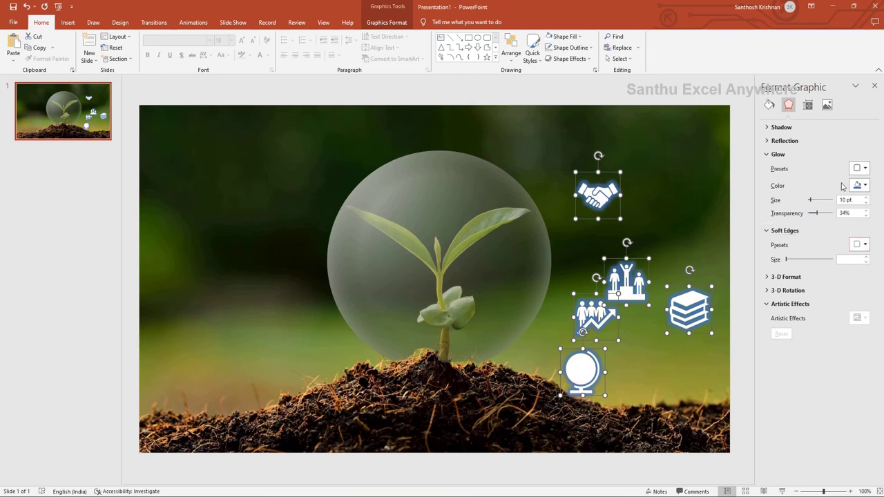
left_click(811, 200)
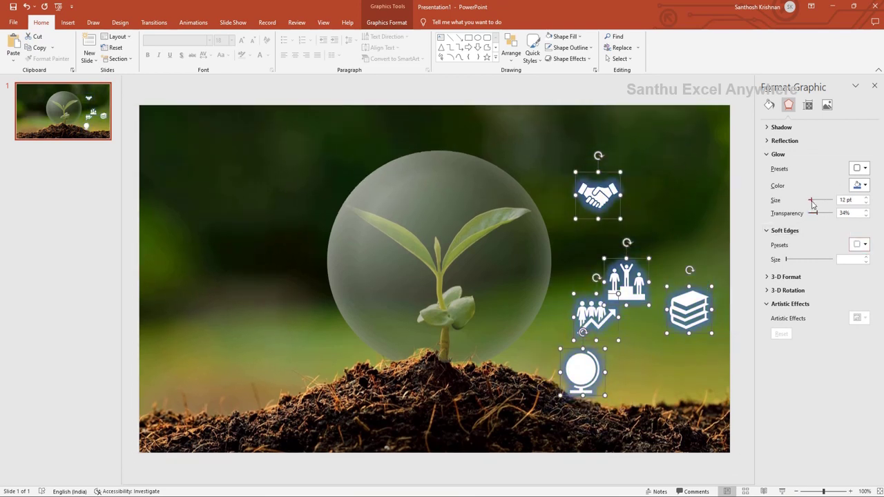
left_click_drag(818, 216, 826, 216)
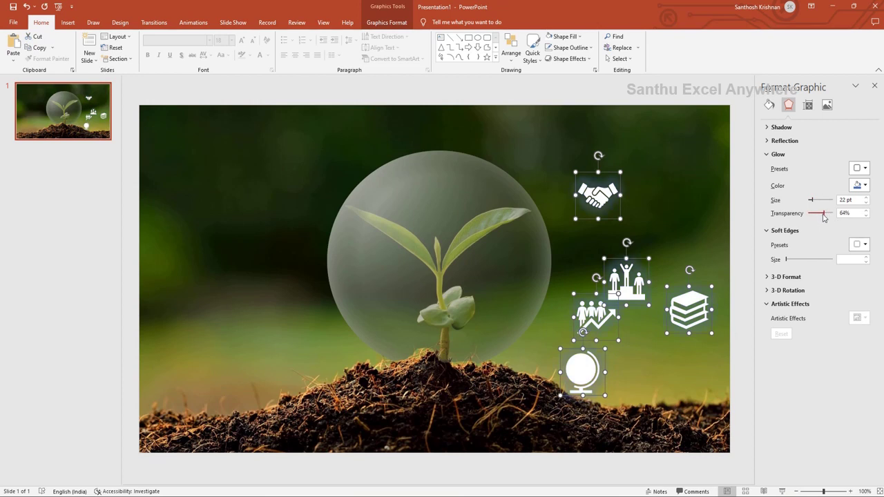
left_click(652, 366)
Step: Spread the icons around the bubble: handshake and podium on the left, team growth on top
left_click(689, 310)
left_click_drag(690, 311, 701, 355)
left_click_drag(626, 280, 646, 259)
left_click_drag(611, 304, 634, 302)
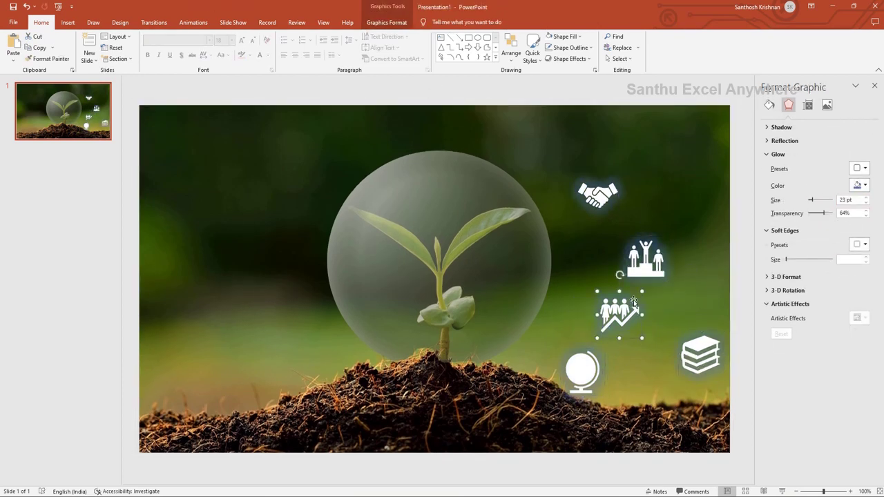
left_click_drag(598, 195, 282, 337)
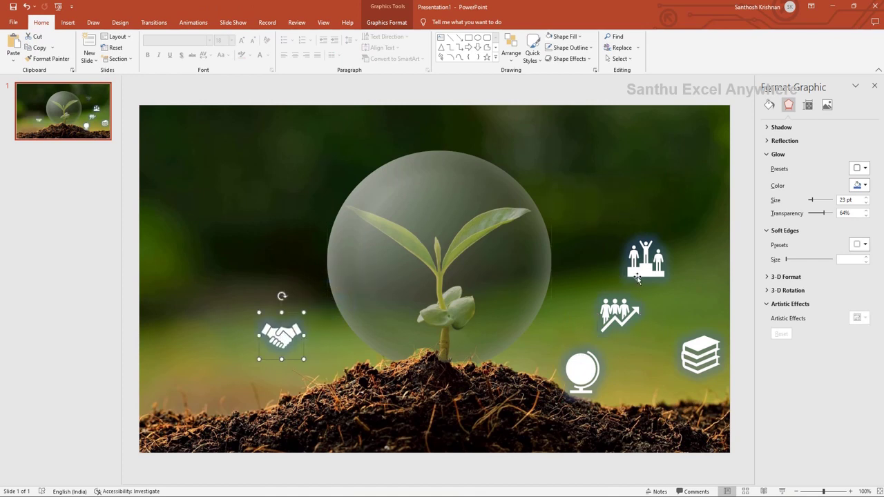
left_click_drag(637, 279, 262, 250)
mouse_move(619, 314)
left_mouse_down()
mouse_move(410, 129)
mouse_move(444, 128)
left_mouse_up()
Step: Fine-tune the icon ring, with the globe at upper right and books at lower right
left_click_drag(583, 371, 596, 200)
left_click_drag(700, 355, 546, 354)
left_click_drag(284, 344, 281, 365)
left_click_drag(278, 235, 282, 239)
left_click_drag(444, 128, 440, 128)
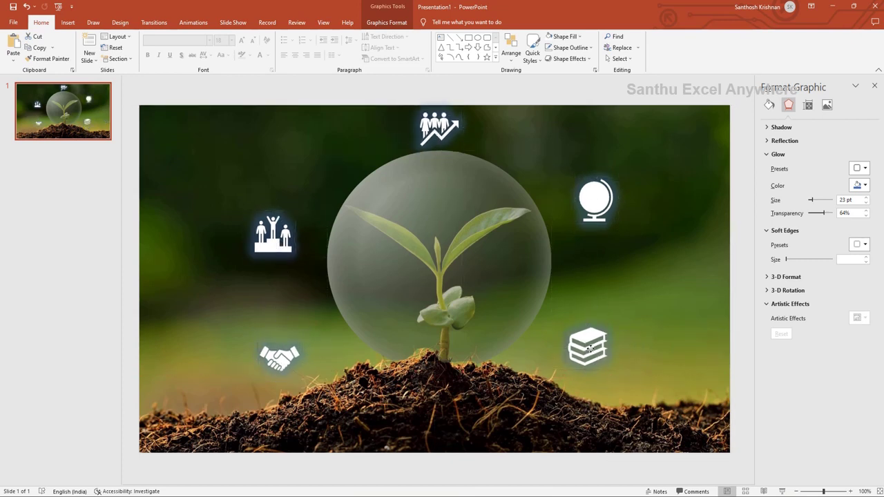
left_click_drag(594, 201, 594, 209)
left_click_drag(440, 128, 422, 128)
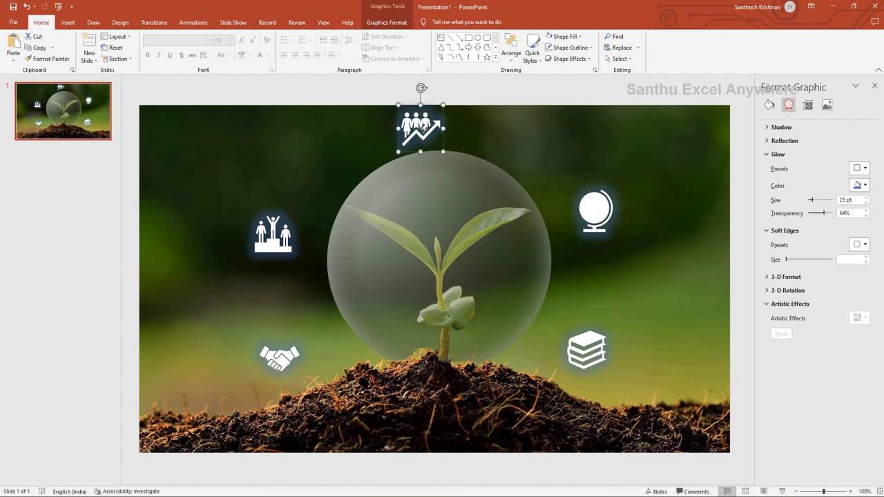
Step: Settle the glass bubble over the sprout and group it with the background photo
left_click_drag(467, 207, 461, 208)
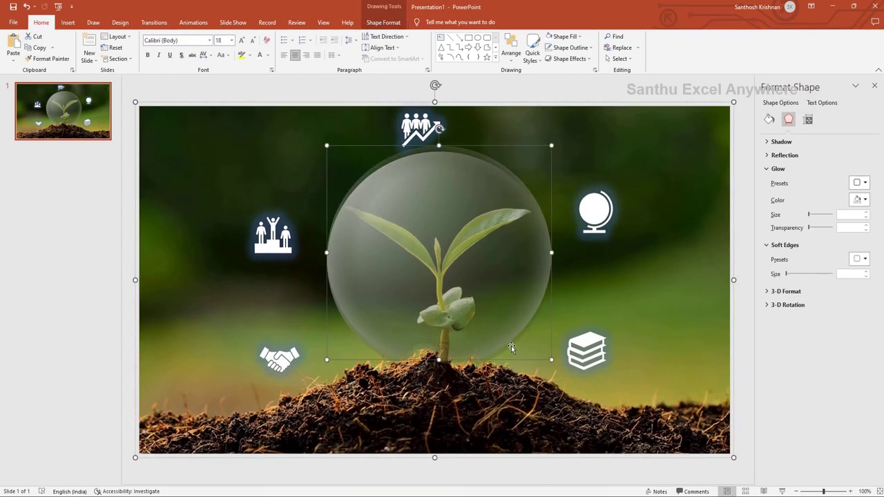
left_click_drag(511, 347, 506, 351)
left_click_drag(385, 163, 387, 164)
left_click(388, 162)
left_click(499, 283, "shift")
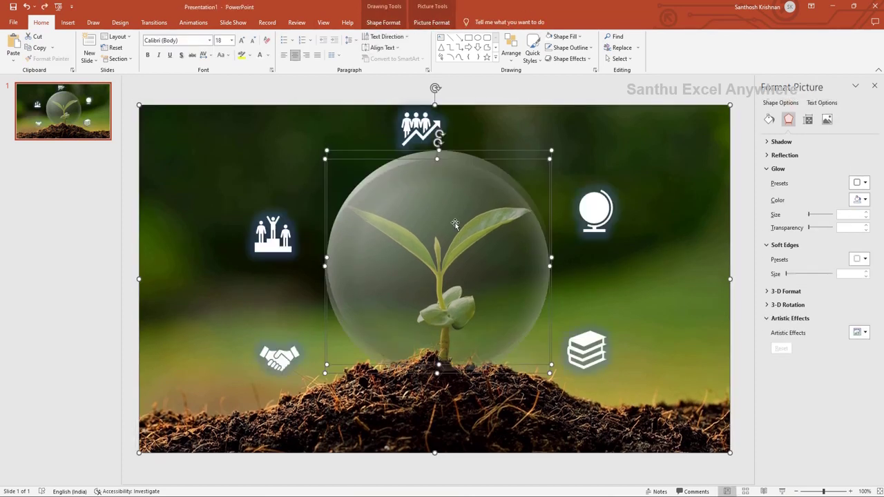
right_click(455, 224)
mouse_move(482, 295)
left_click(565, 298)
left_click_drag(507, 269, 506, 268)
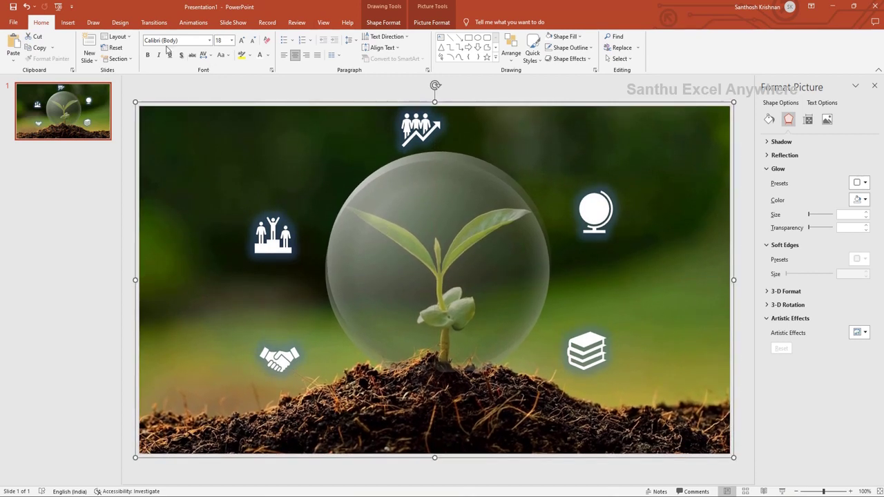
Step: Draw a text box at the photo's top-left containing the word 'Title'
left_click(68, 22)
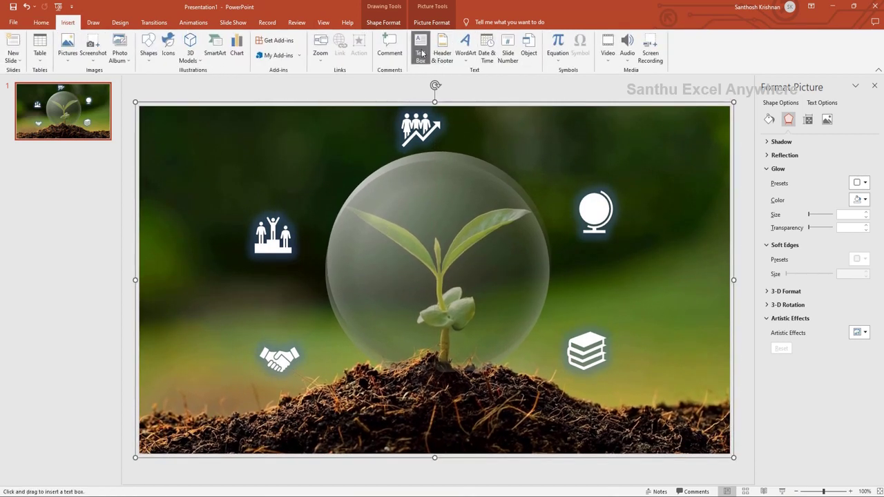
left_click(421, 53)
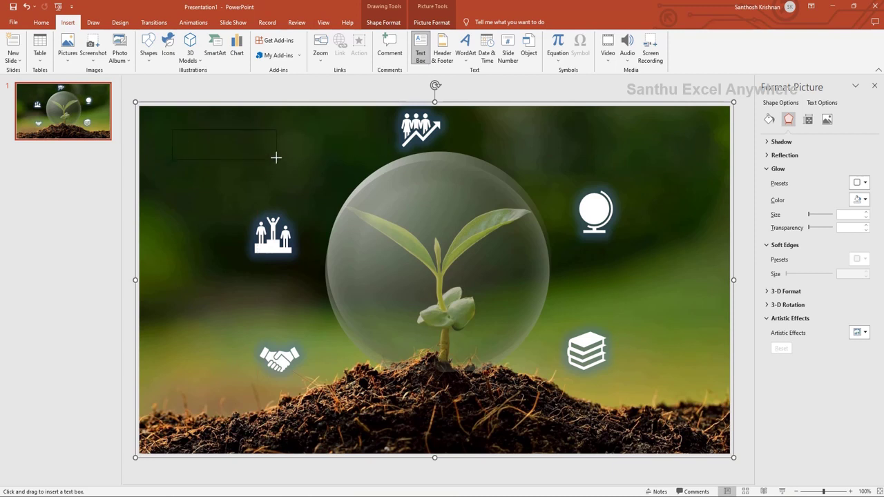
left_click_drag(173, 130, 276, 158)
type("Title")
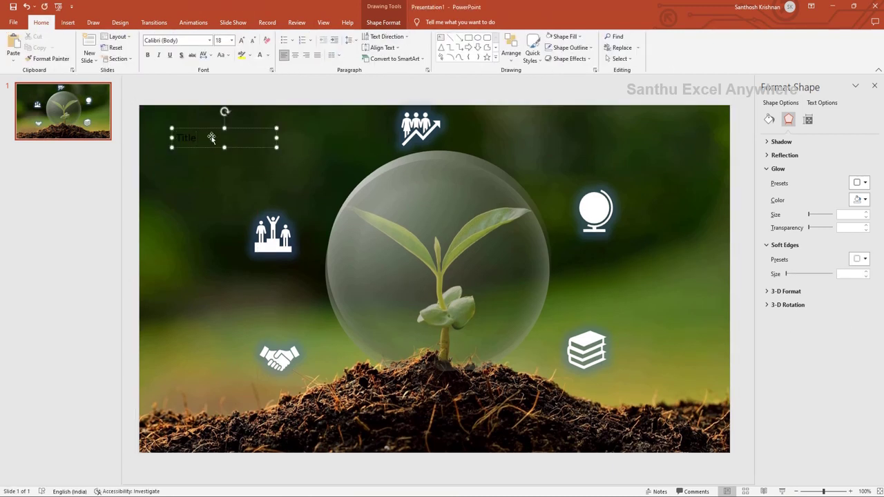
double_click(211, 138)
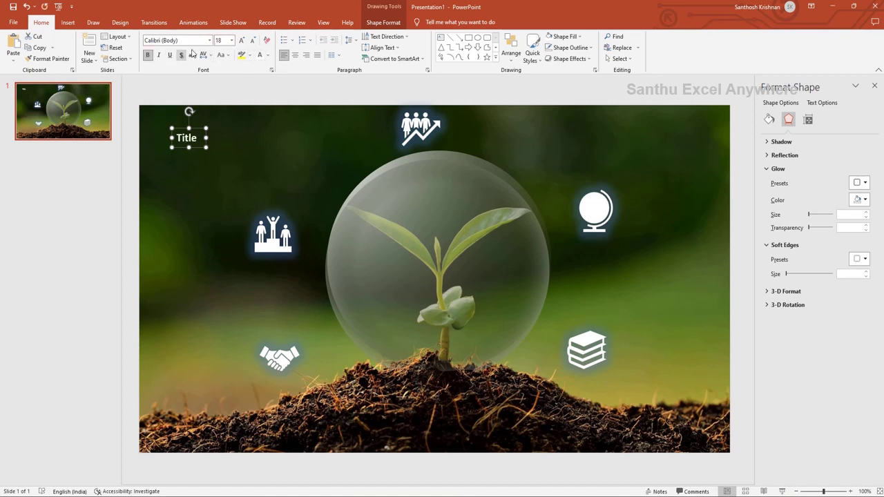
Step: Format the Title text as 20 pt Arial Black and widen the box to one line
left_click(233, 42)
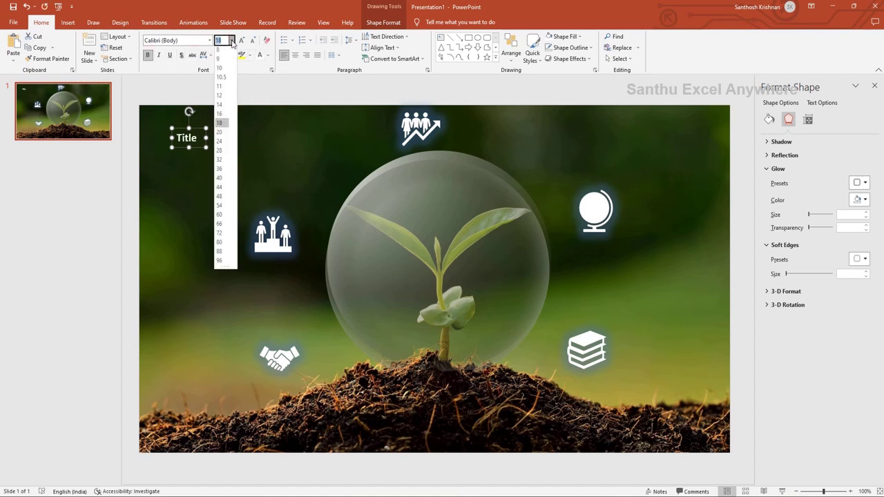
left_click(220, 134)
left_click(209, 40)
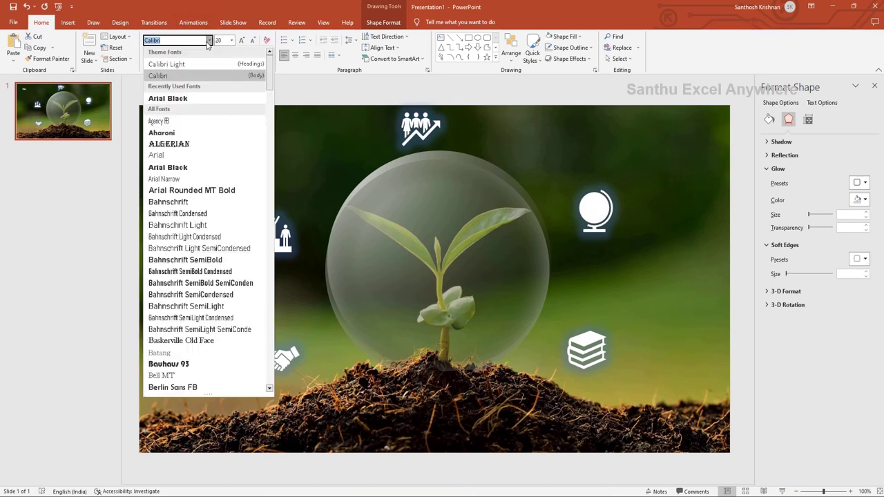
left_click(176, 97)
left_click_drag(207, 155, 228, 155)
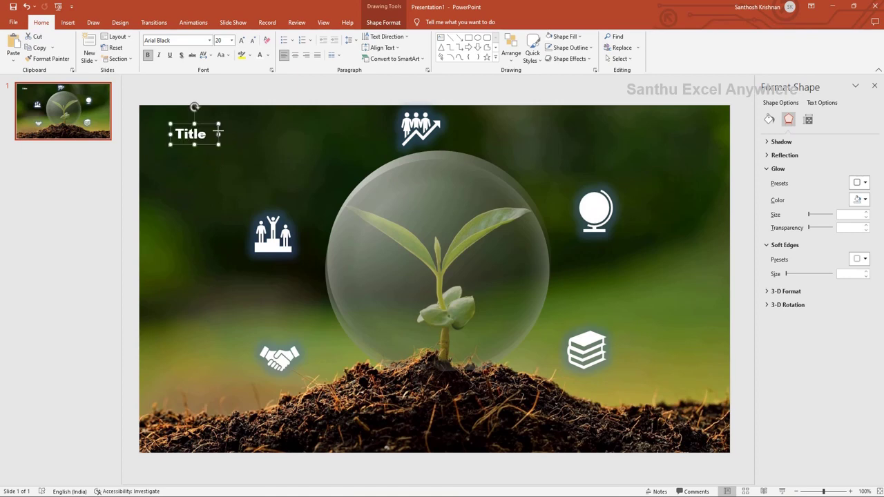
left_click(252, 145)
left_click(68, 22)
Step: Add a caption text box below the Title, formatted as white 16 pt text
left_click(420, 48)
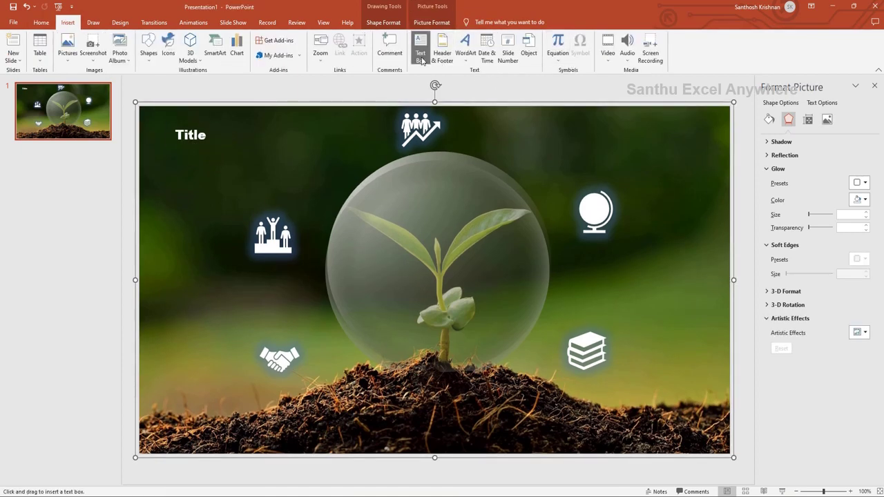
left_click_drag(171, 153, 231, 169)
type("Add your")
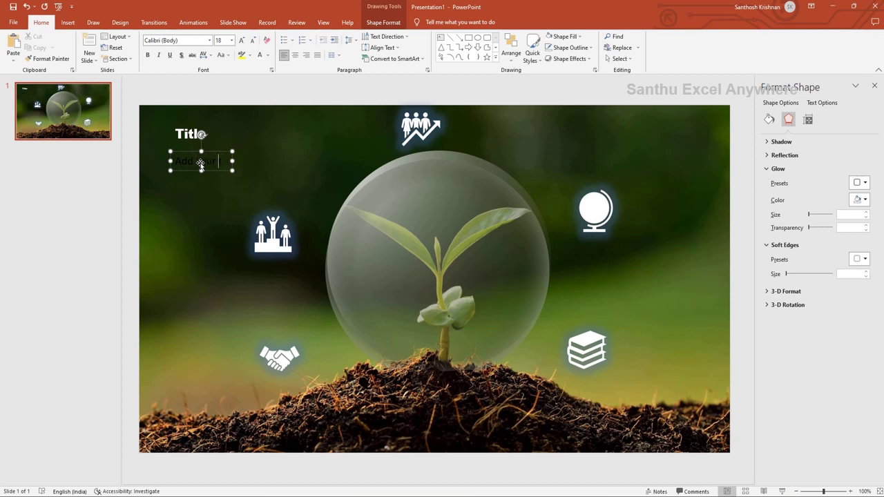
type("text here")
triple_click(216, 164)
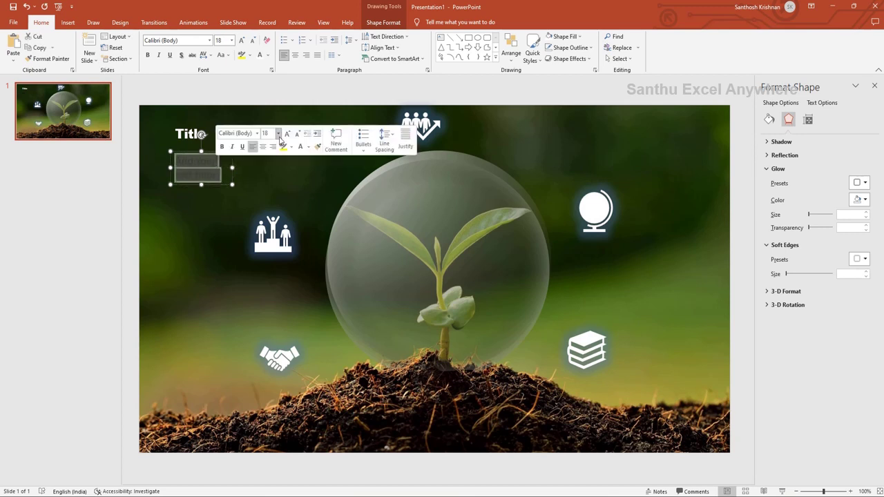
left_click(232, 40)
left_click(221, 116)
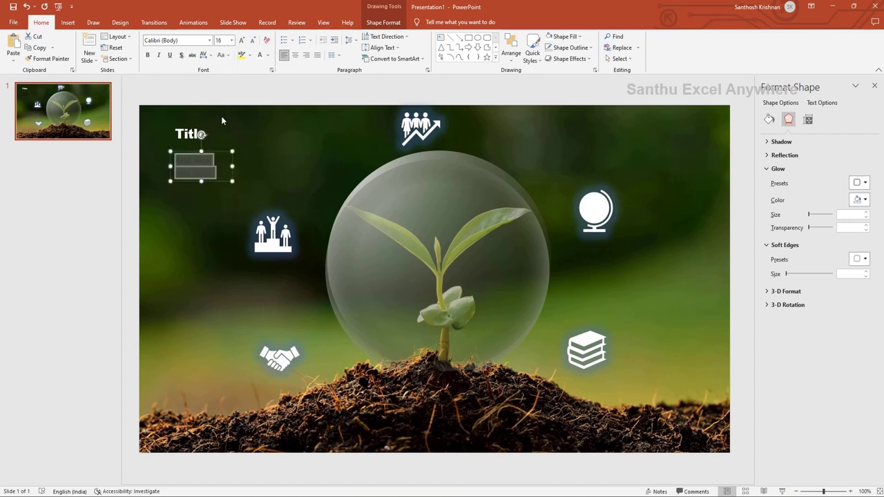
left_click(260, 57)
Step: Widen the caption to a single line and align it directly beneath the Title
left_click_drag(232, 166, 258, 163)
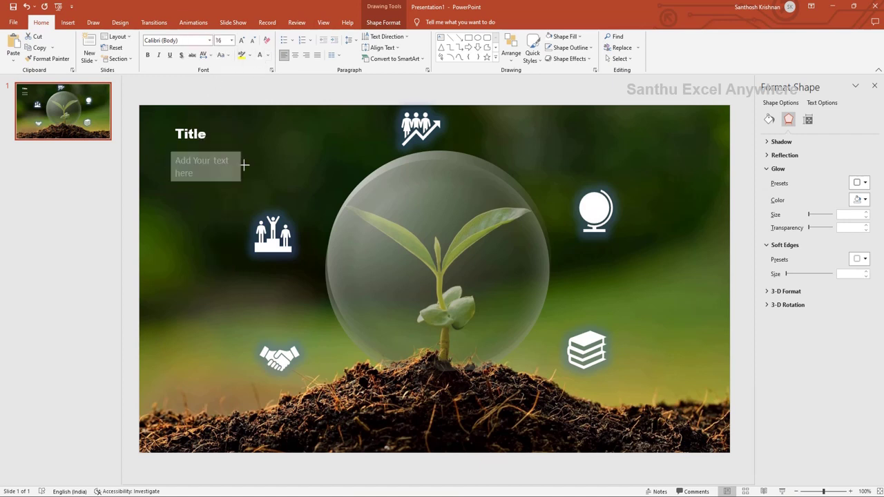
mouse_move(191, 151)
left_mouse_down()
mouse_move(158, 141)
mouse_move(214, 127)
mouse_move(210, 136)
left_mouse_up()
left_click(191, 134)
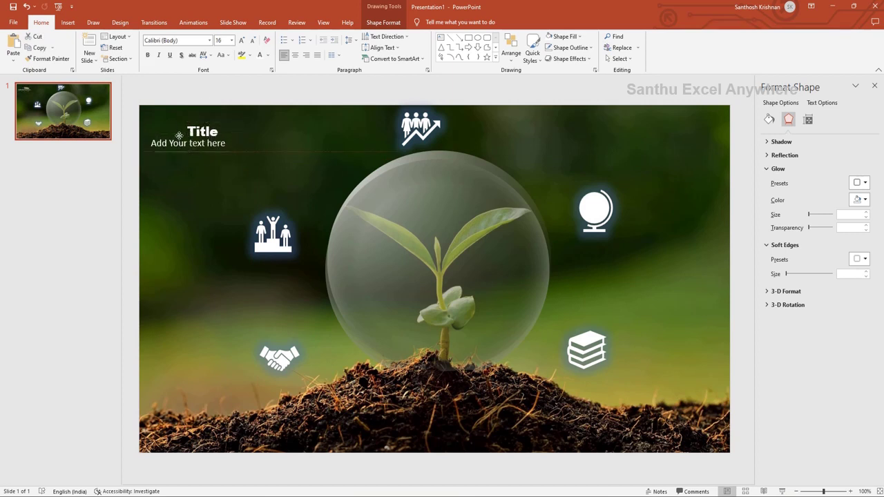
left_click_drag(176, 134, 204, 133)
Step: Place a Title-and-caption label pair beside the handshake icon, undoing an accidental photo move
left_click(181, 166)
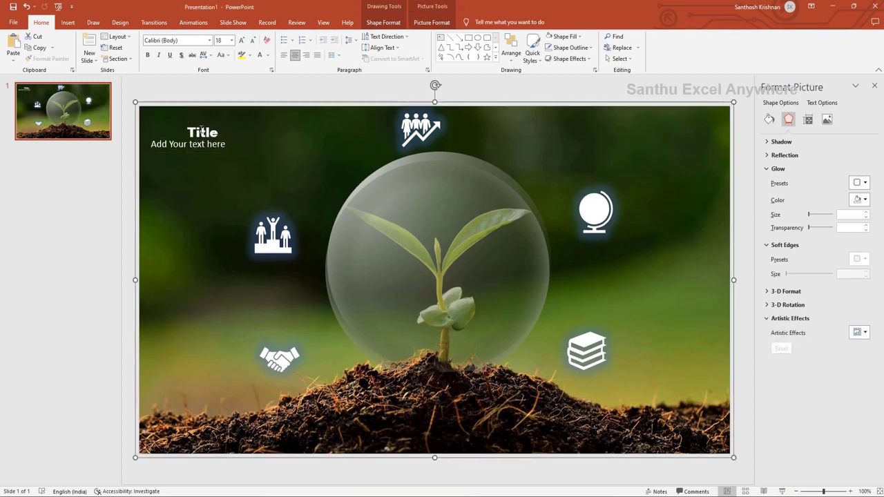
left_click(186, 142)
mouse_move(186, 143)
left_mouse_down()
mouse_move(234, 366)
mouse_move(203, 263)
mouse_move(199, 144)
mouse_move(332, 154)
left_mouse_up()
left_click(252, 153)
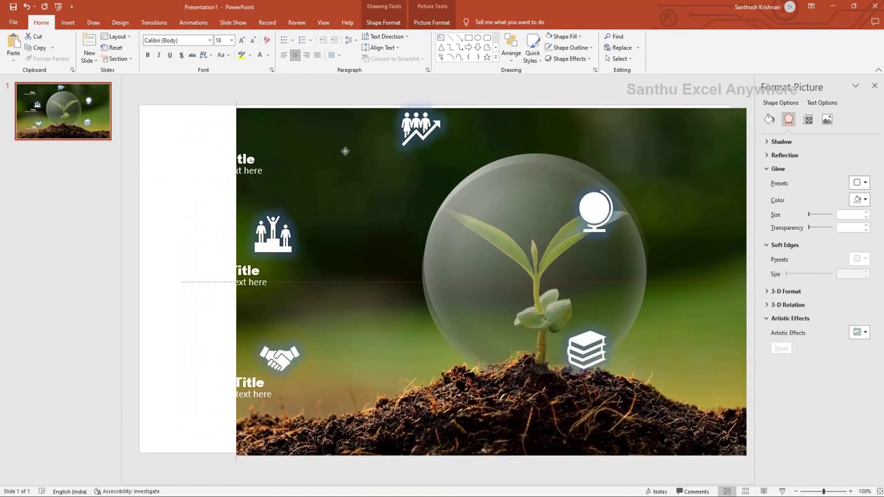
key("ctrl+z")
Step: Move the top-left label pair into position beside the top icon
left_click(203, 150)
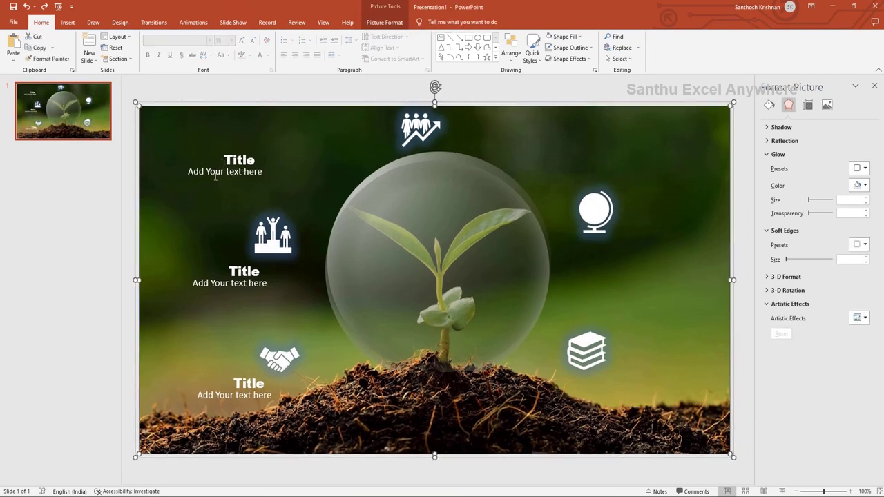
left_click(204, 148)
mouse_move(205, 148)
left_mouse_down()
mouse_move(280, 152)
mouse_move(322, 134)
mouse_move(287, 148)
left_mouse_up()
left_click(288, 149)
left_click(330, 152)
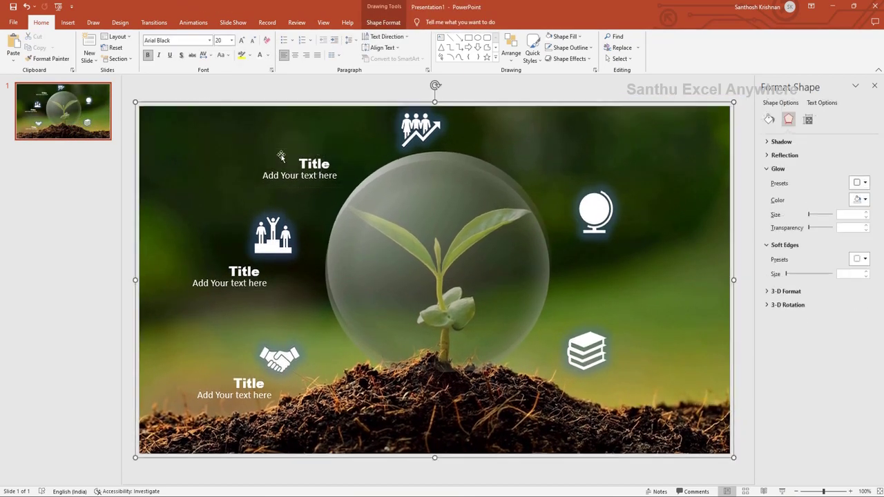
left_click(285, 161)
left_click(285, 160)
mouse_move(284, 160)
left_mouse_down()
mouse_move(333, 121)
mouse_move(634, 228)
mouse_move(676, 331)
mouse_move(356, 370)
left_mouse_up()
Step: Position a label pair by the globe icon and nudge the books label pair right and up
left_click(619, 333)
left_click(682, 332)
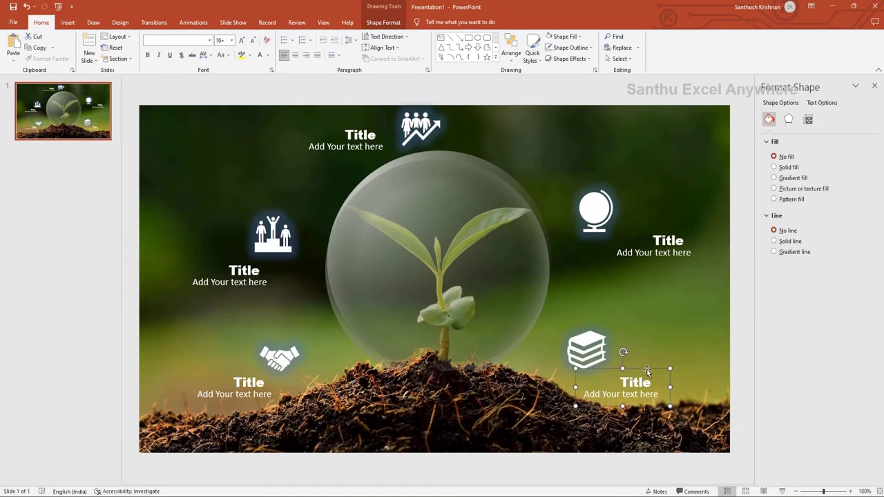
left_click_drag(647, 371, 681, 364)
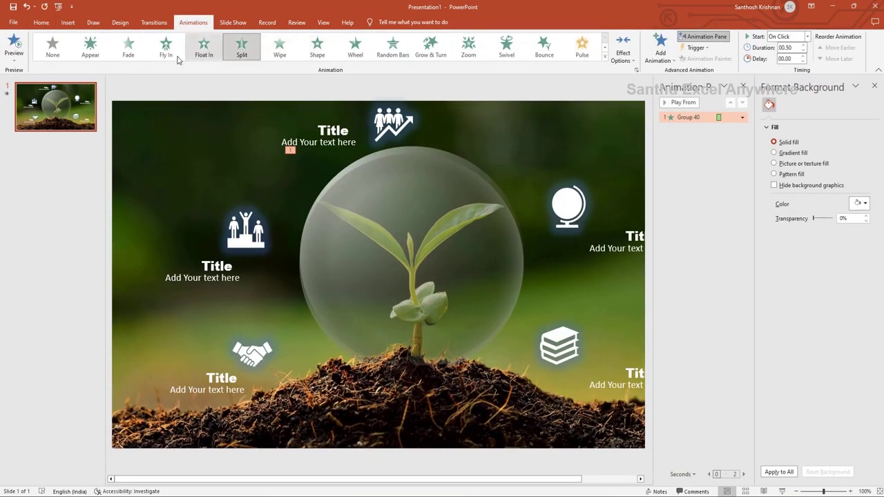
Step: Apply a Stretch entrance effect to the handshake icon and its label pair
left_click(505, 55)
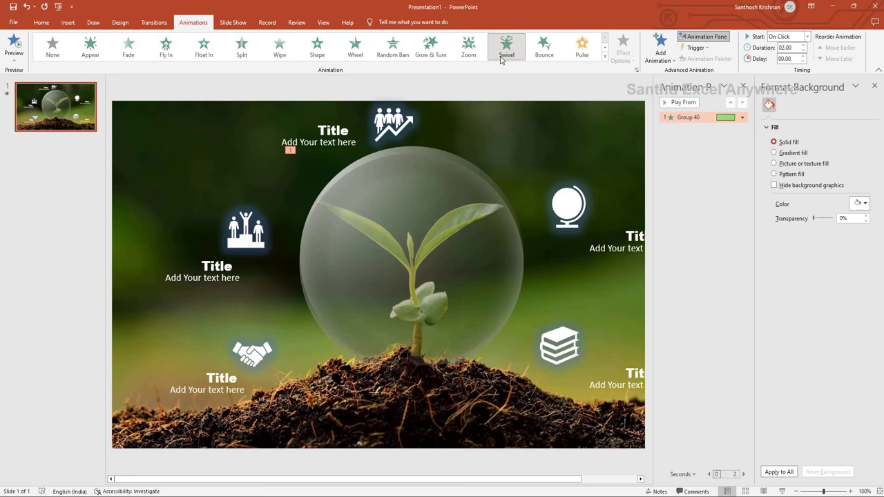
left_click(263, 355)
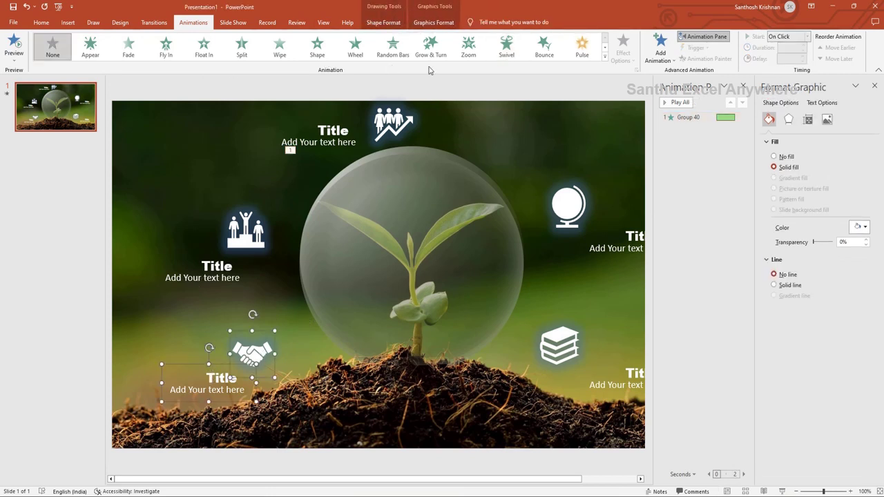
left_click(605, 56)
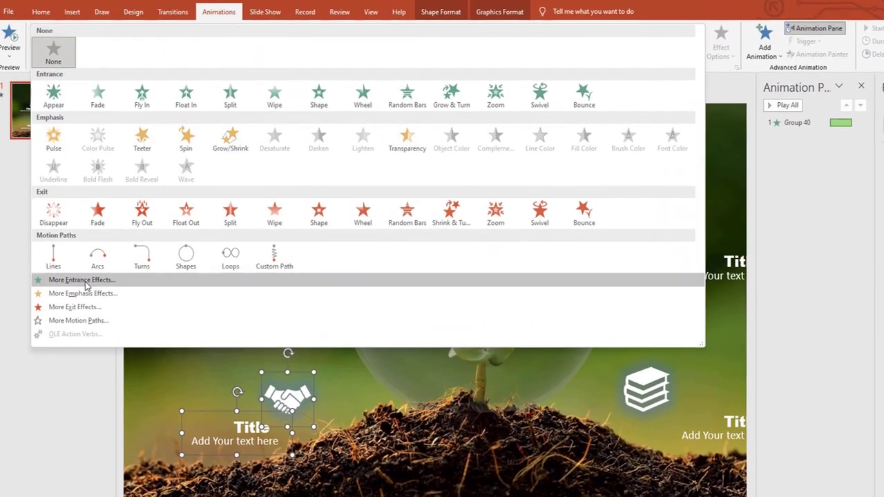
left_click(86, 285)
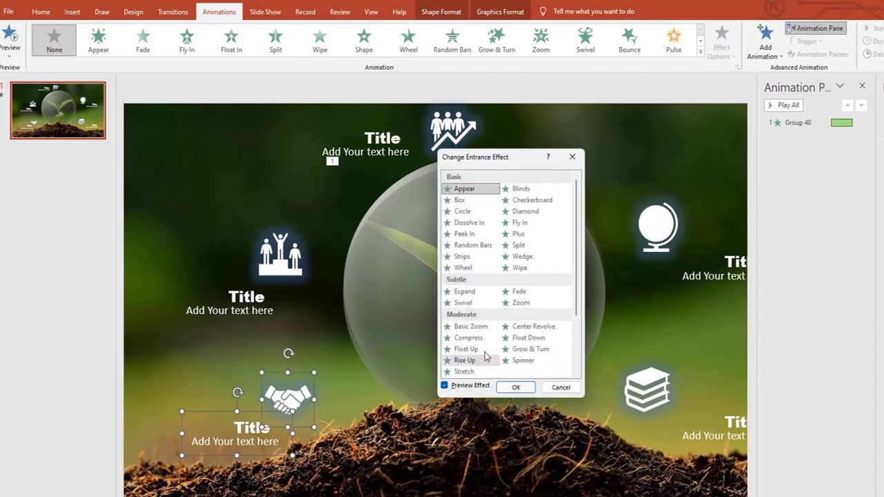
left_click(465, 372)
left_click(515, 387)
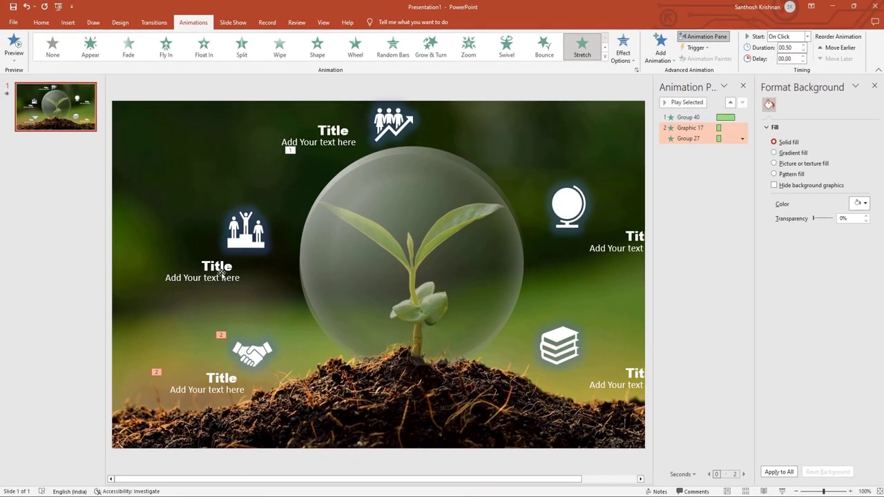
Step: Give the podium icon and its Title text a Stretch entrance effect
left_click(207, 266)
left_click(207, 261)
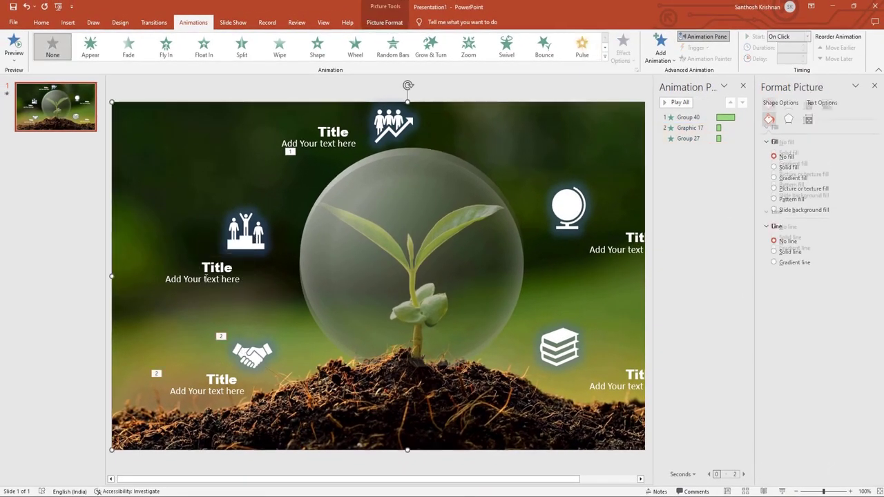
left_click(207, 259)
left_click(199, 256)
left_click(246, 231)
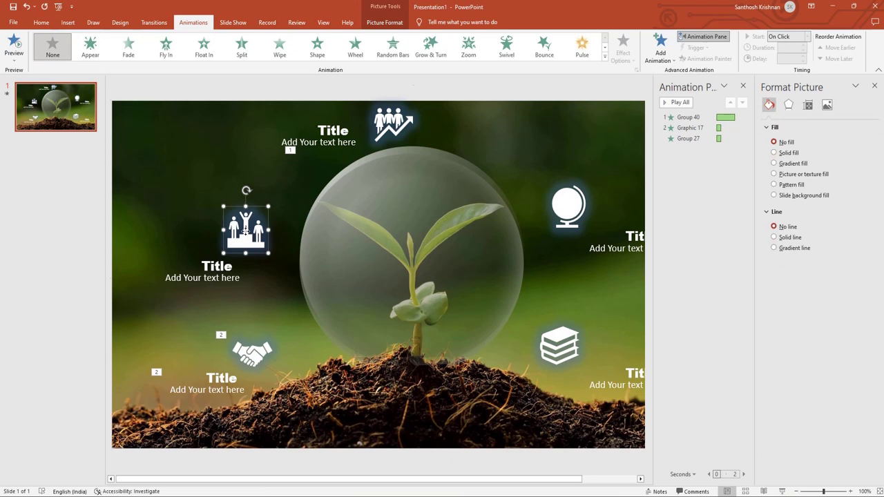
left_click(199, 258, "shift")
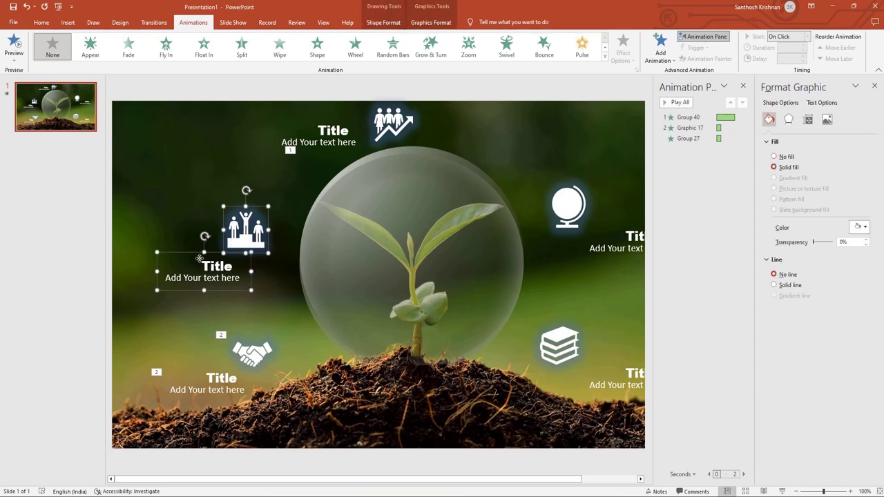
left_click(605, 58)
left_click(153, 257)
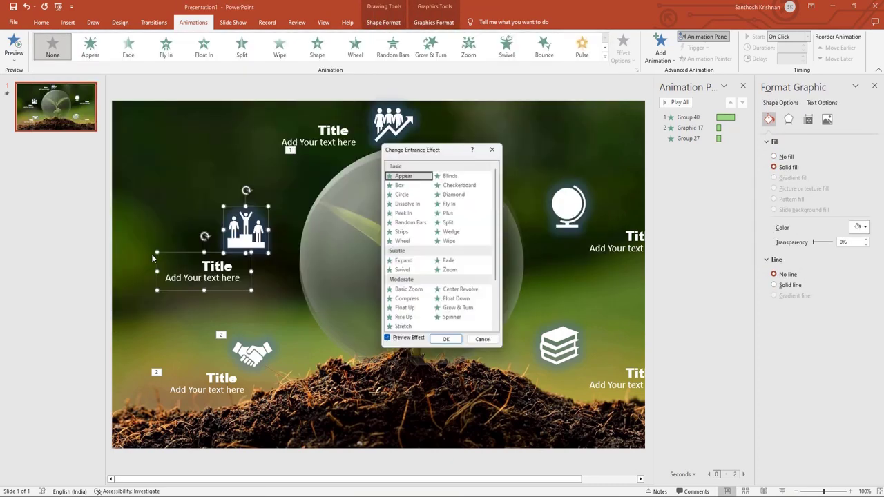
left_click(400, 331)
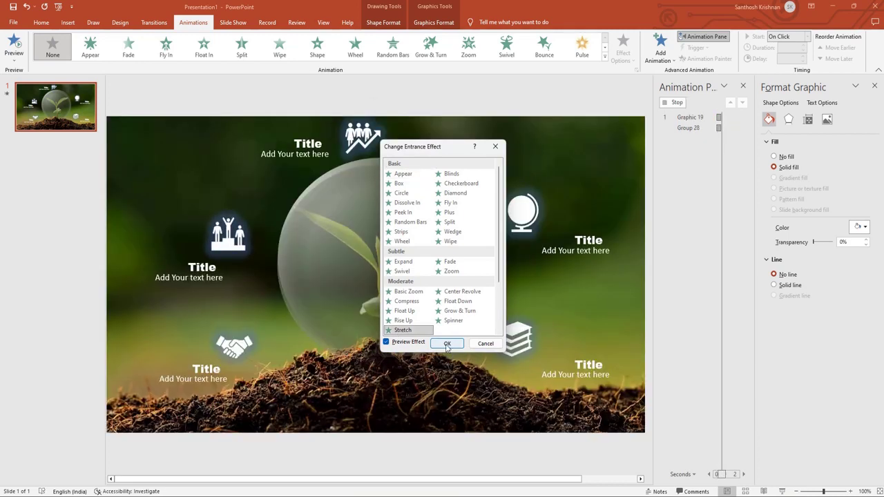
left_click(447, 344)
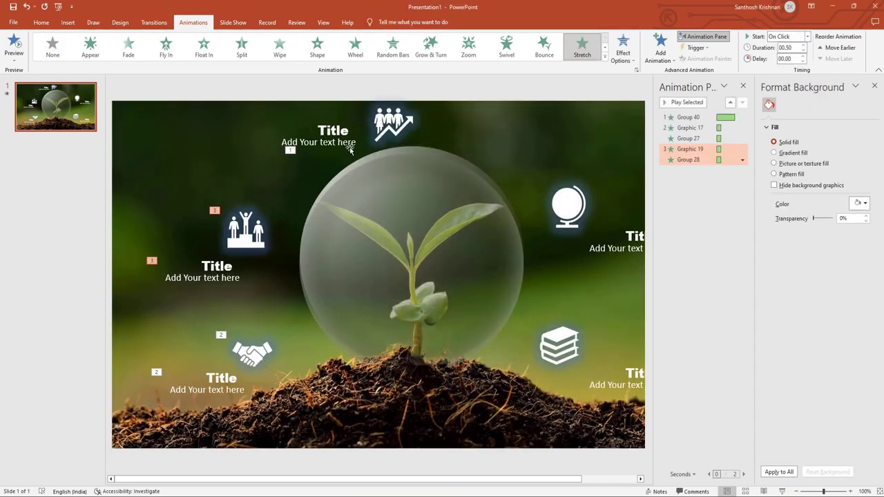
Step: Give the top growth-arrow icon and its Title text a Stretch entrance effect
left_click(381, 134)
left_click(324, 139, "shift")
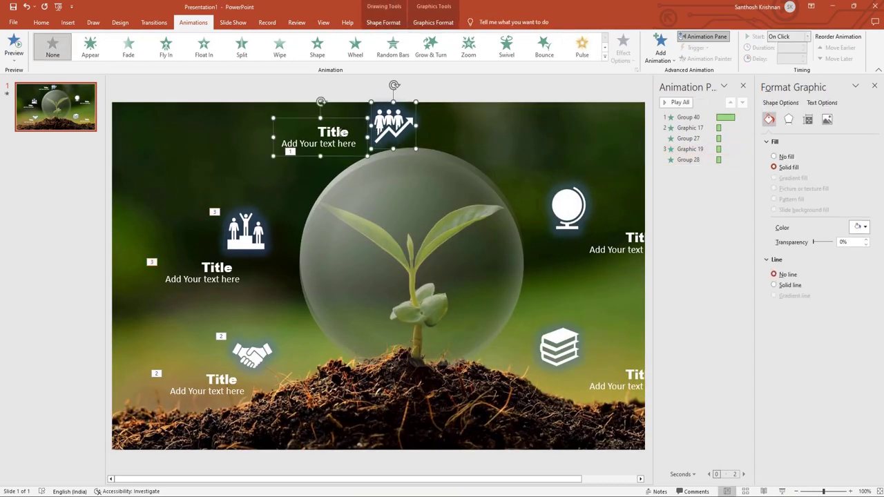
left_click(605, 56)
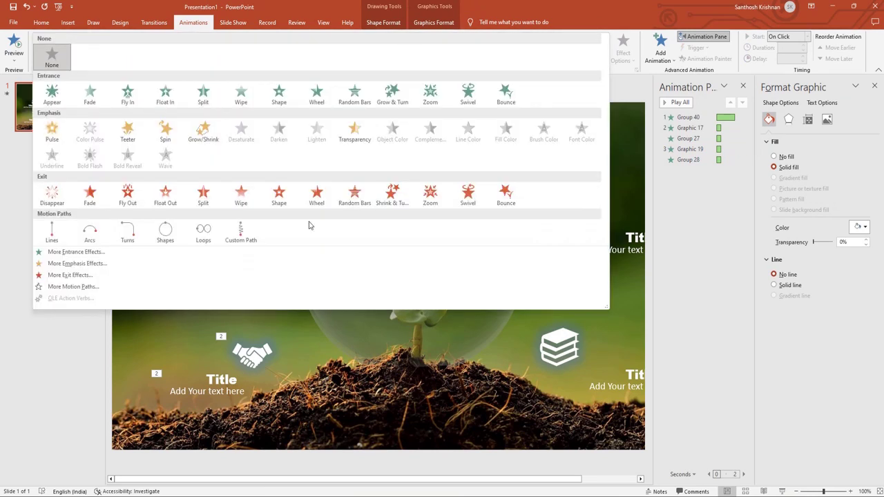
left_click(154, 255)
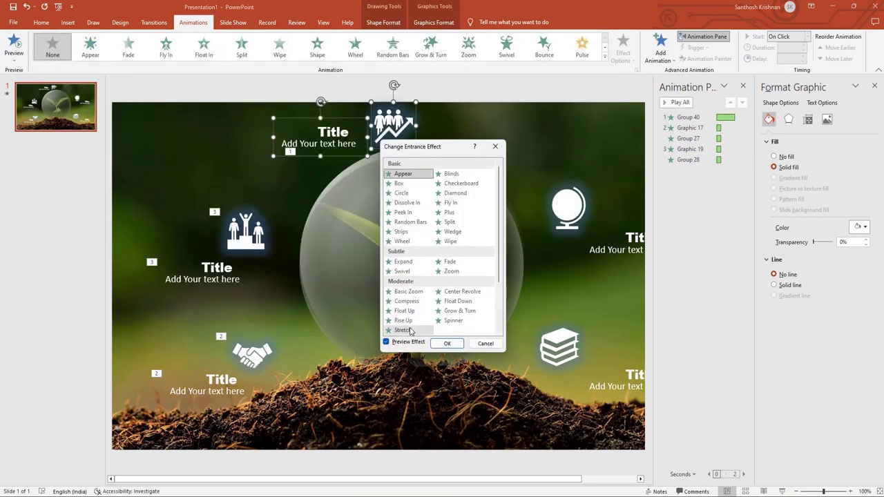
left_click(411, 331)
left_click(446, 343)
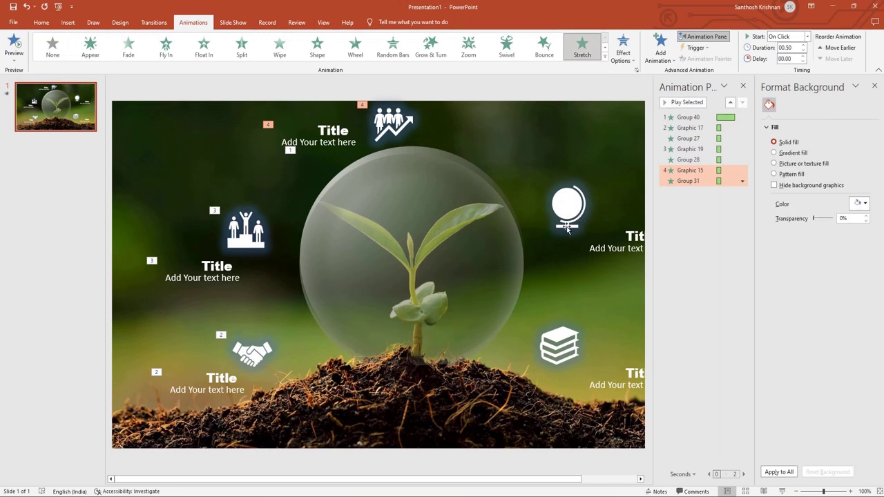
left_click(598, 229)
left_click(614, 293)
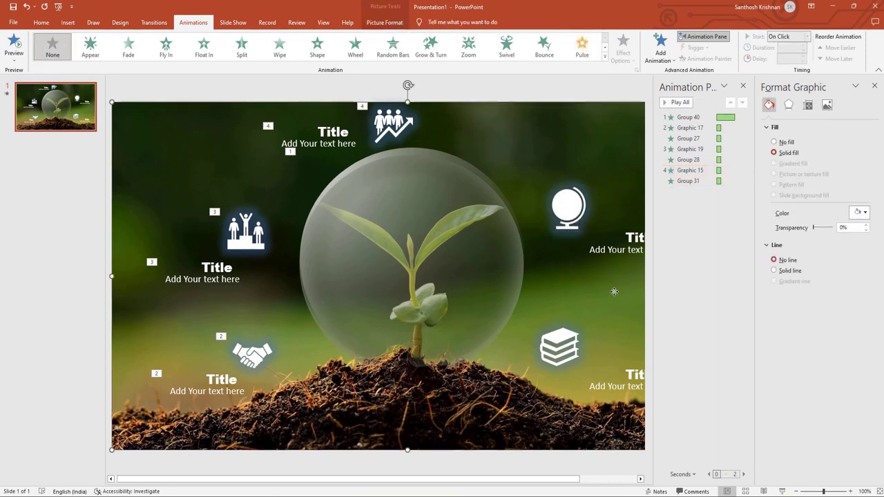
Step: Select the globe icon with its Title and close the Animation and Format Graphic panes
left_click_drag(620, 310, 617, 305)
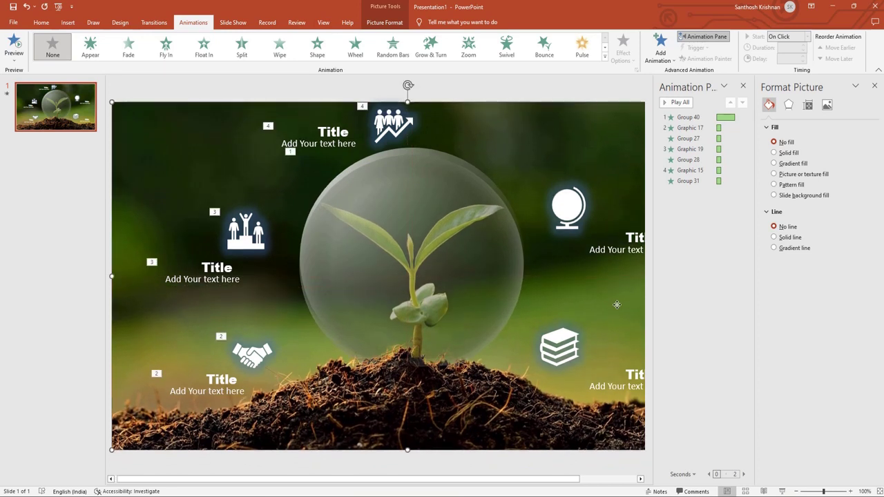
left_click(571, 221)
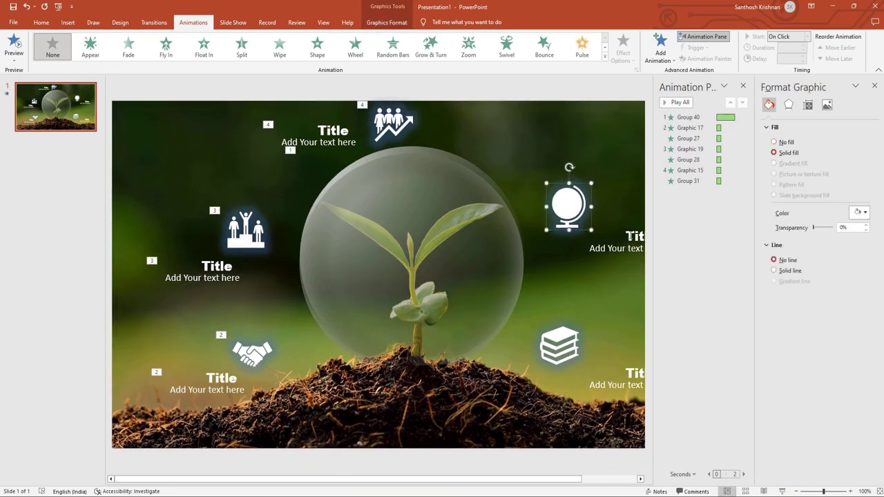
left_click(630, 236, "shift")
left_click(743, 85)
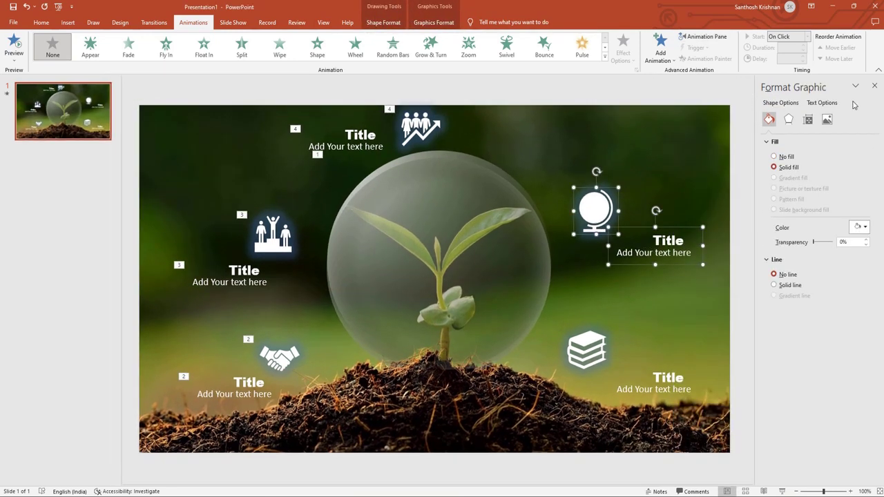
left_click(875, 86)
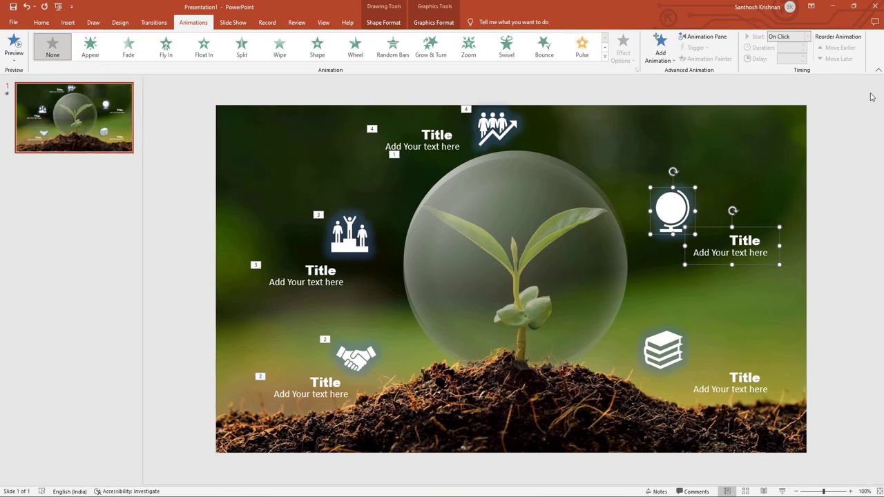
Step: Apply a Stretch entrance effect to the globe icon and its Title
left_click(605, 57)
left_click(81, 258)
left_click(402, 330)
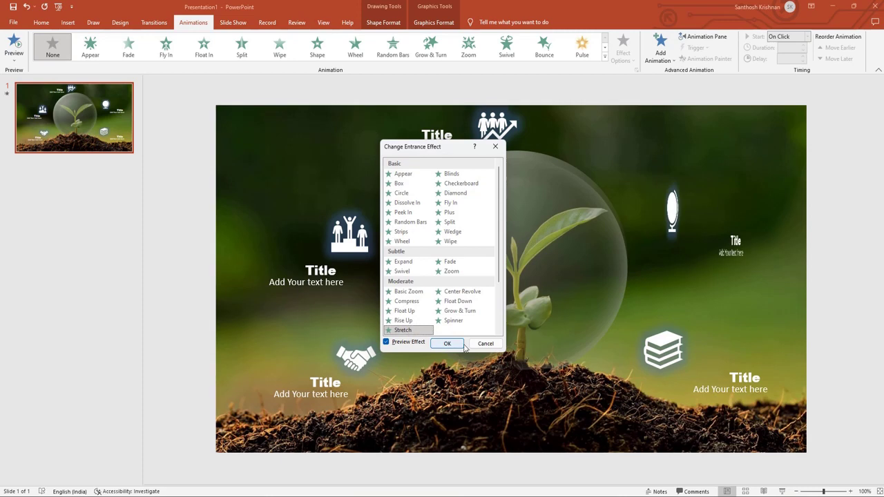
left_click(447, 343)
Step: Apply a Stretch entrance effect to the books icon and its bottom-right Title
left_click(744, 383, "shift")
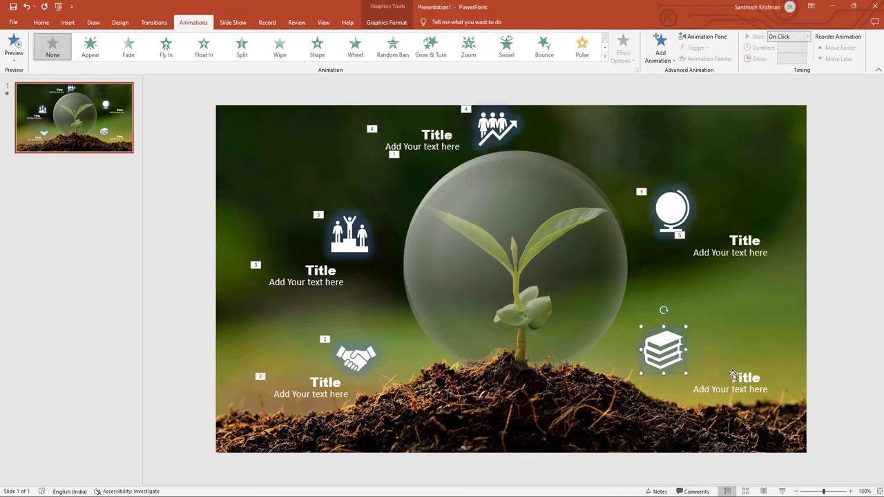
left_click(607, 60)
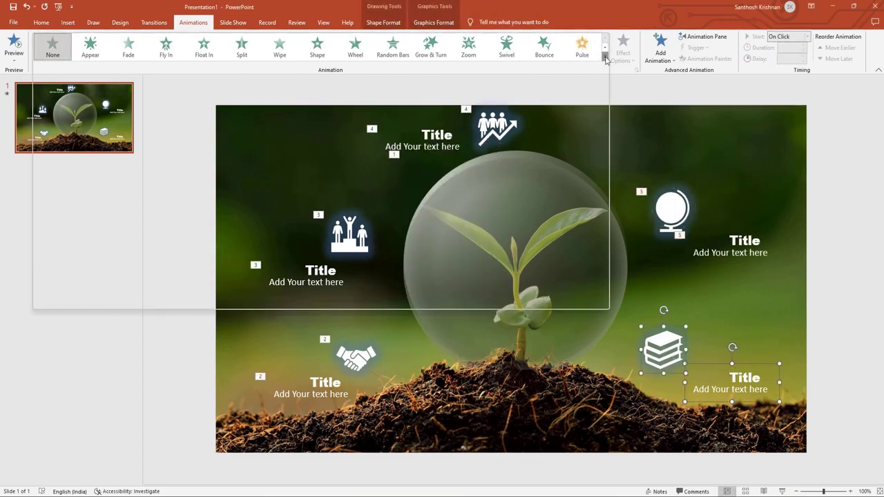
left_click(41, 251)
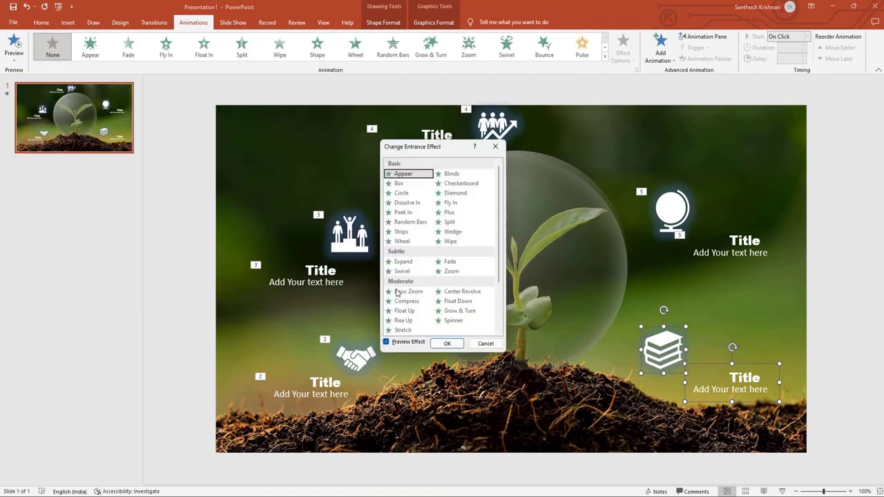
left_click(406, 331)
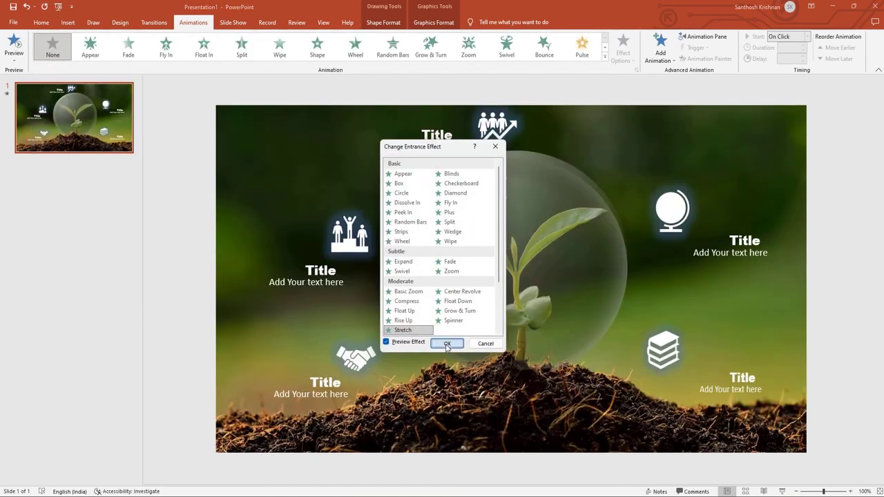
left_click(446, 343)
left_click(719, 308)
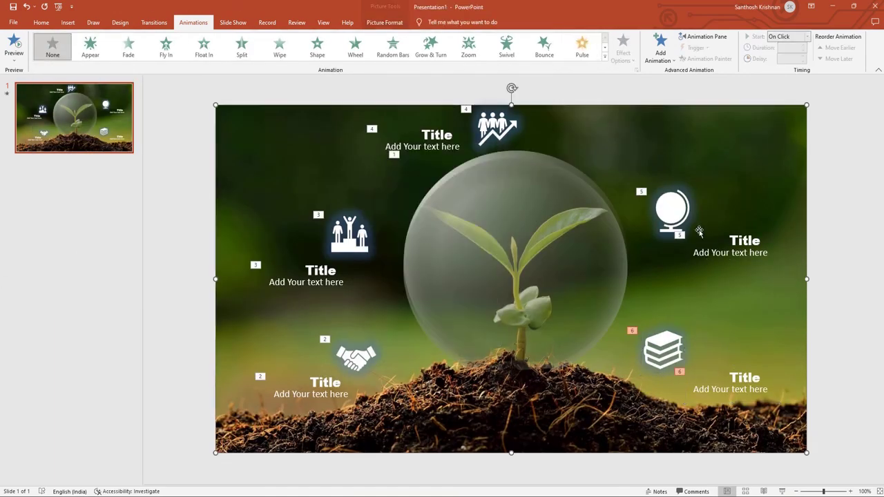
Step: Set the Stretch direction of the globe and books animations to From Right
left_click(673, 205)
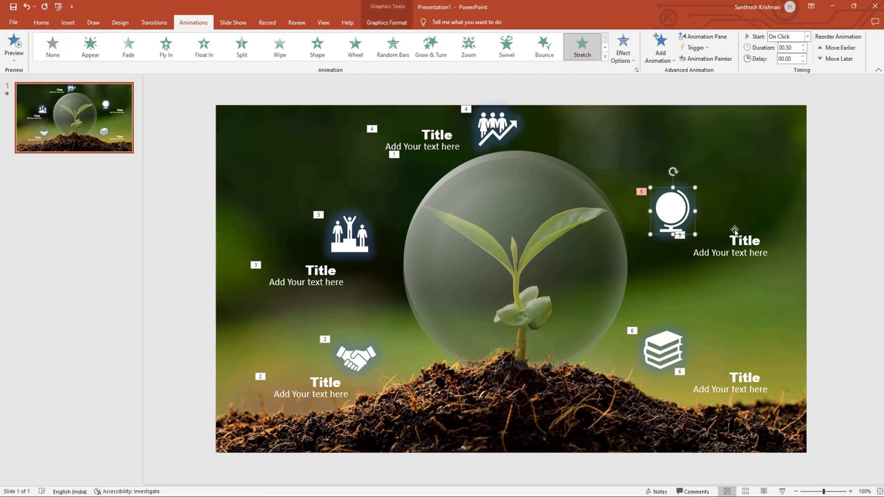
left_click(663, 348)
left_click(744, 384, "shift")
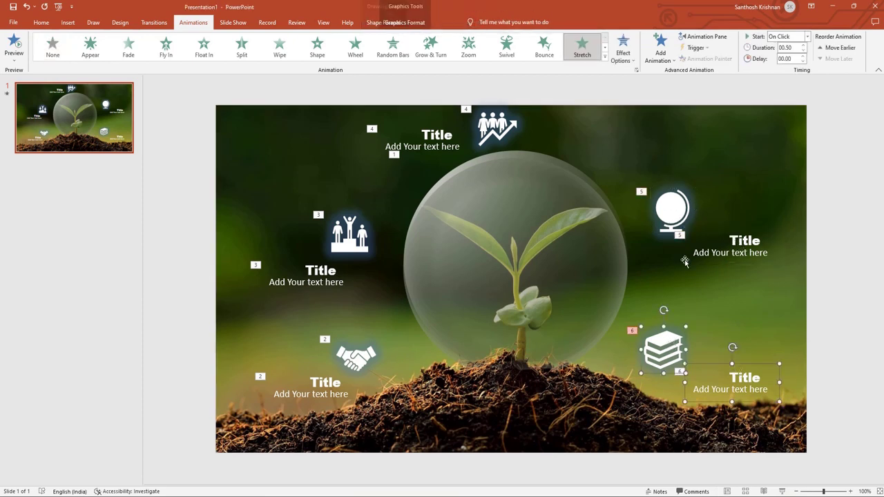
left_click(634, 63)
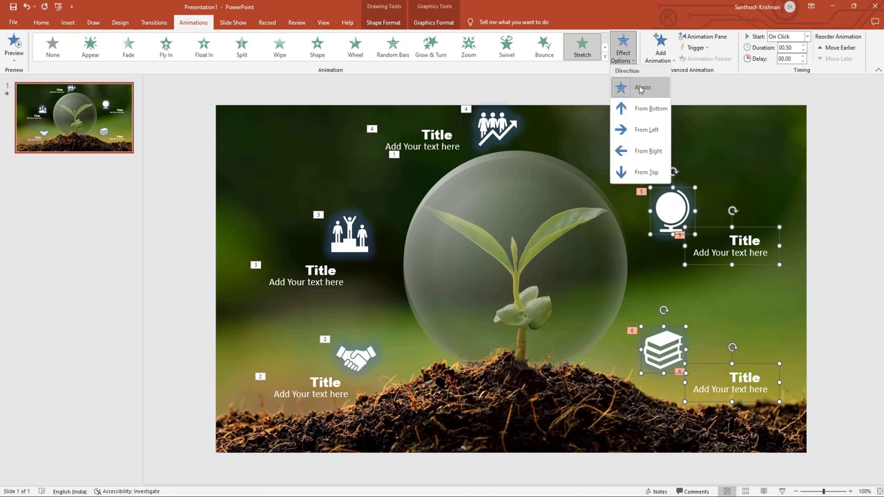
left_click(648, 131)
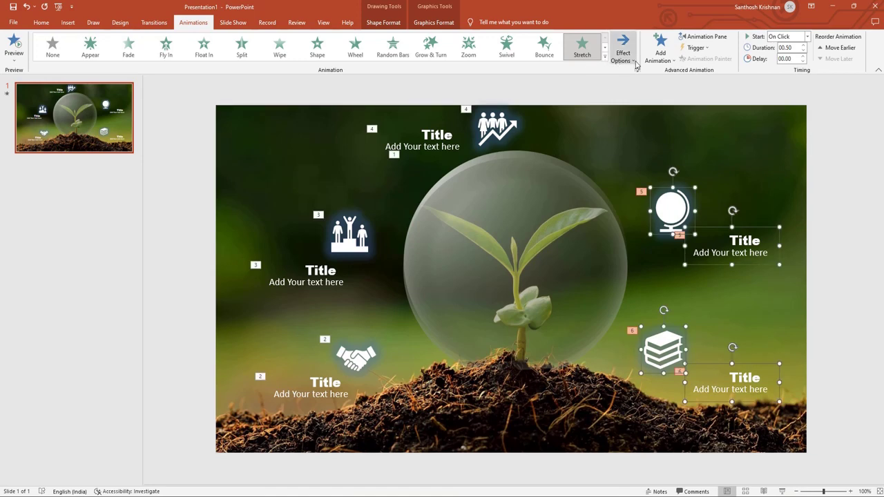
left_click(636, 64)
left_click(633, 151)
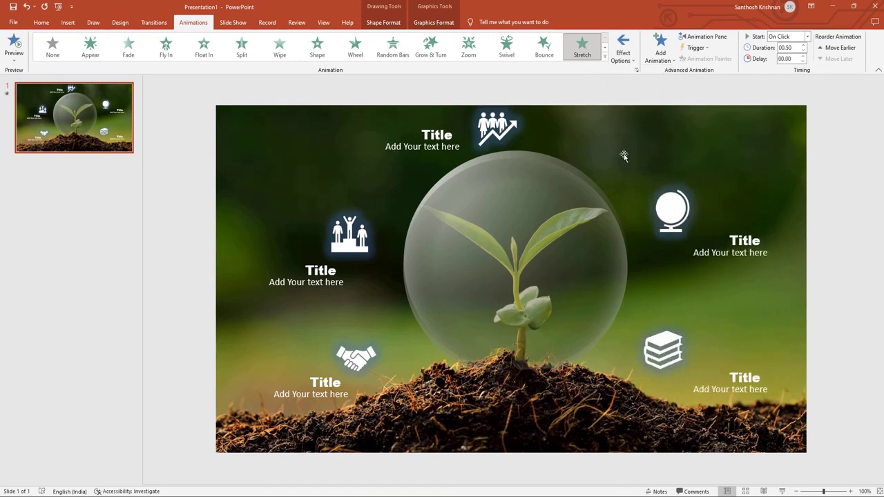
Step: Start the slide show from the current slide to preview the animations
left_click(361, 238)
left_click(385, 309)
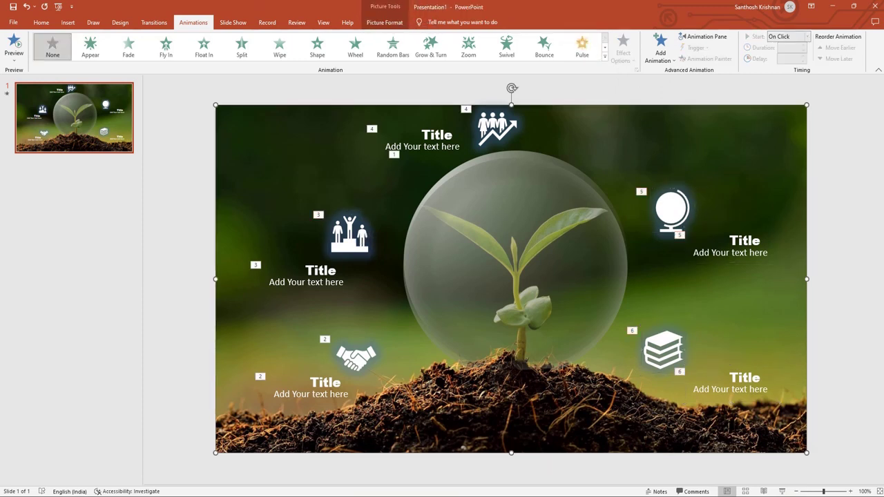
left_click(785, 492)
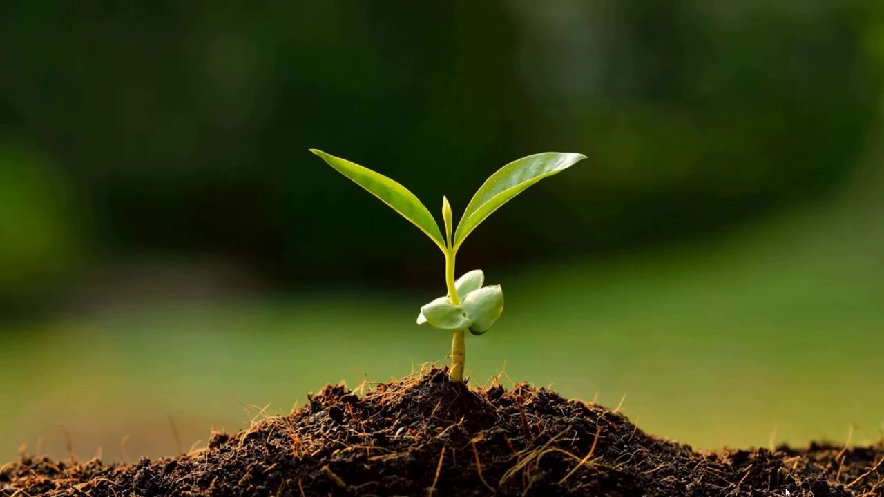